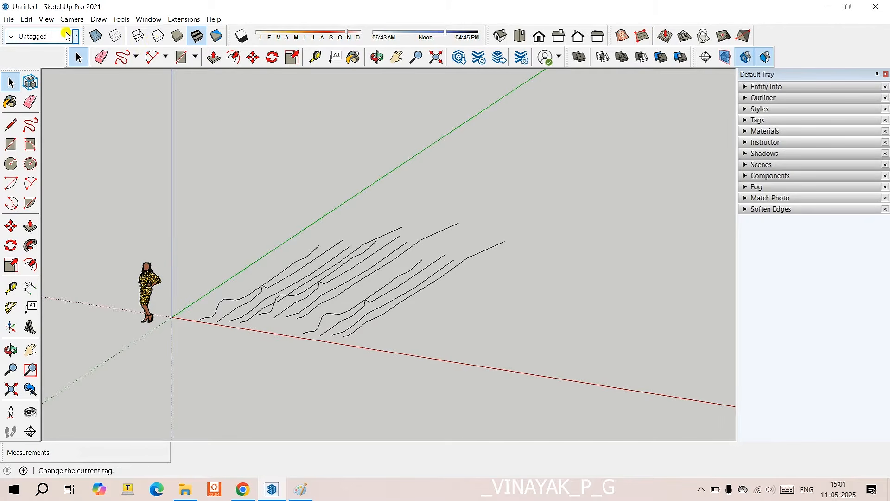
- Hide the Sandbox toolbar and show it again
left_click(46, 19)
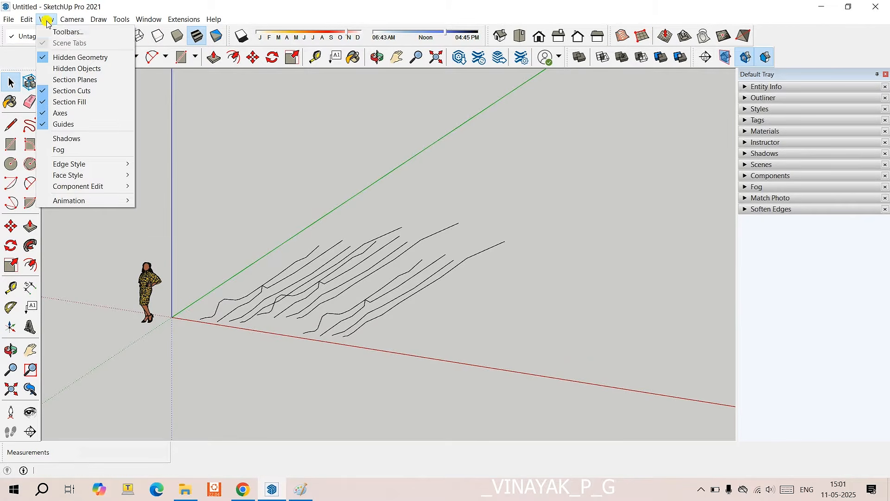
left_click(69, 31)
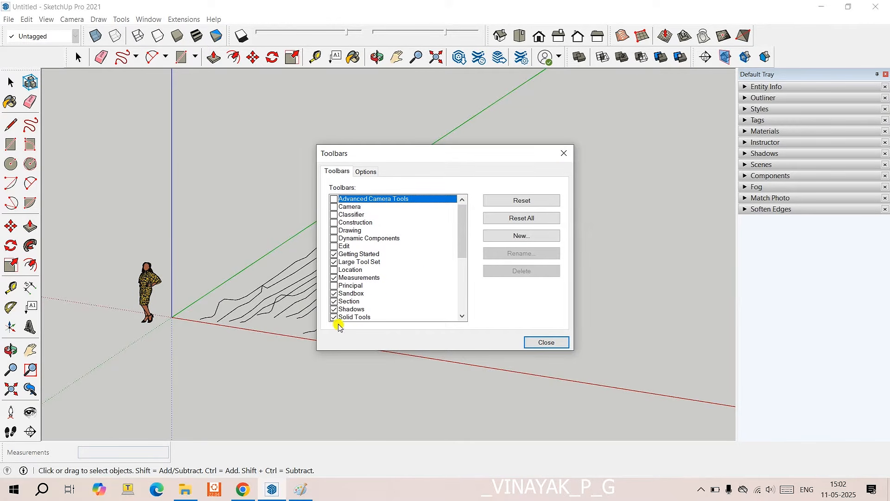
left_click(334, 294)
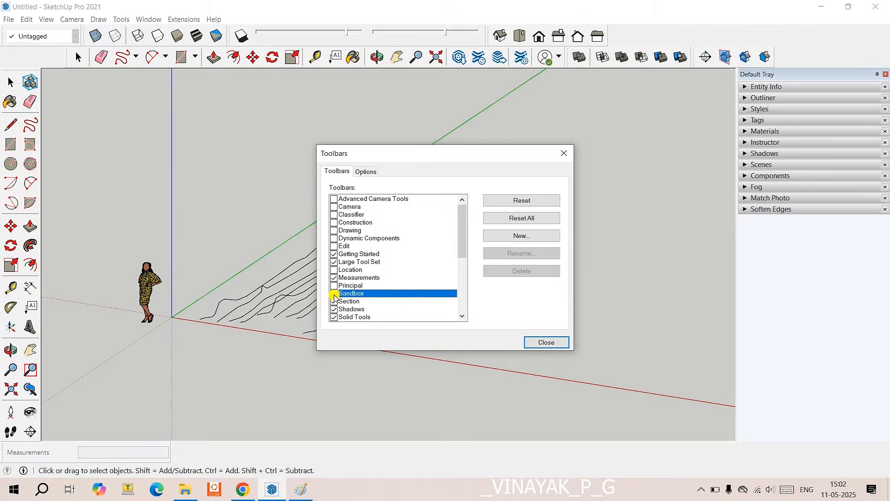
left_click(541, 342)
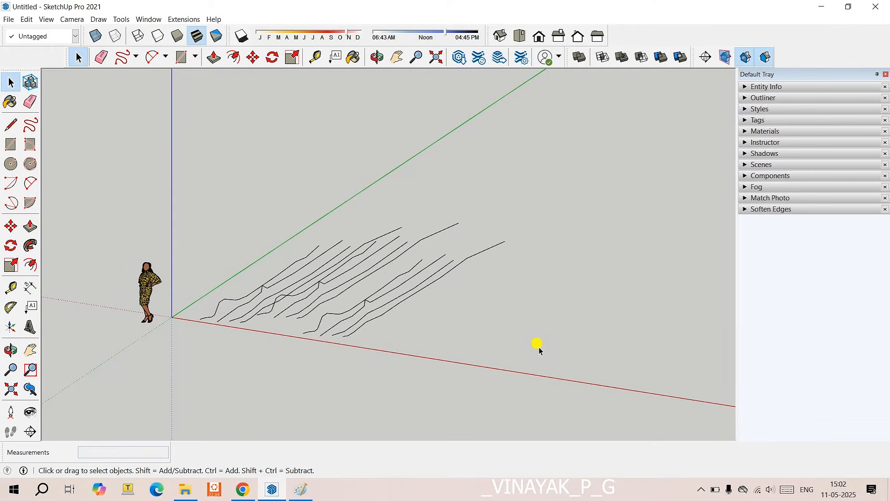
right_click(645, 33)
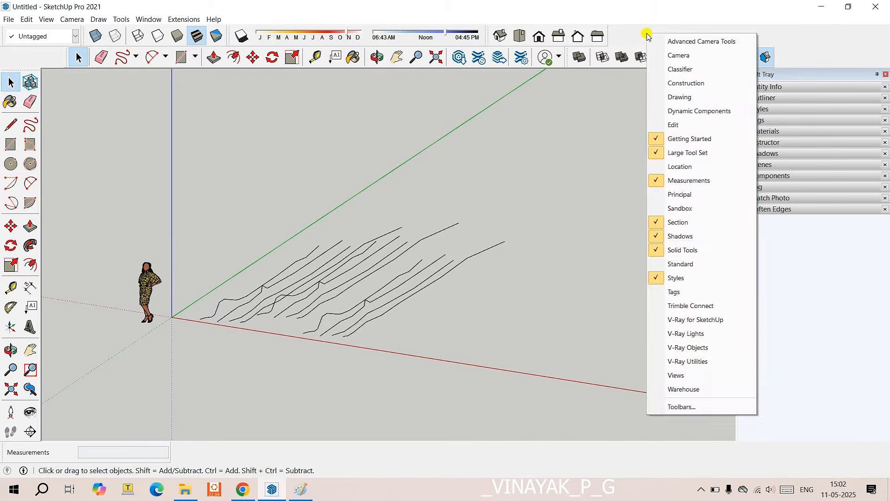
left_click(654, 206)
- Check in the Extension Manager whether the Sandbox Tools extension is enabled, and close the manager
left_click(148, 19)
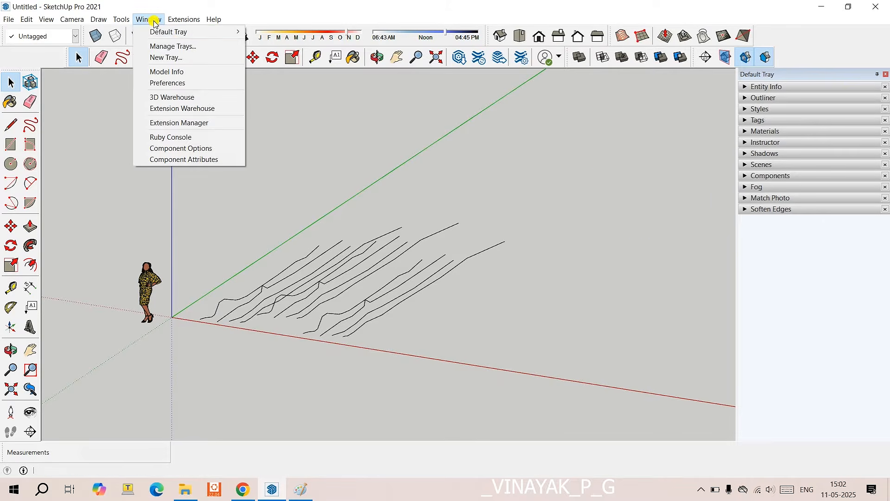
mouse_move(121, 18)
mouse_move(149, 19)
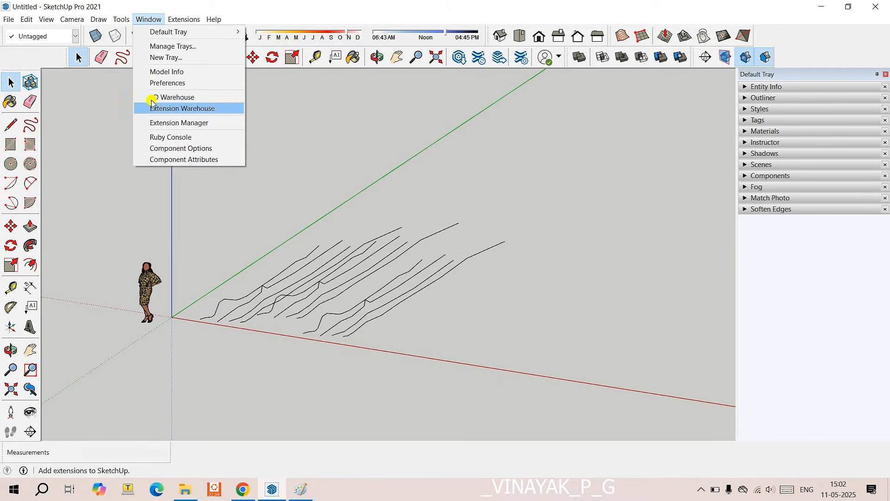
left_click(166, 124)
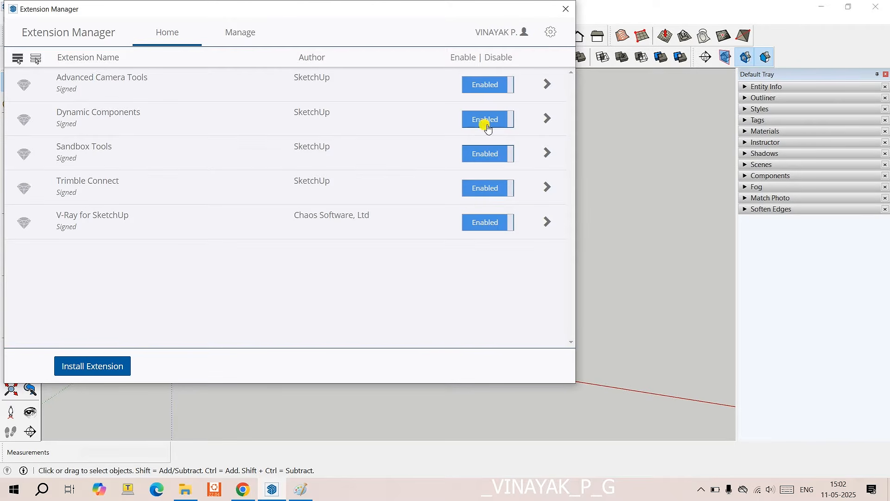
left_click(565, 10)
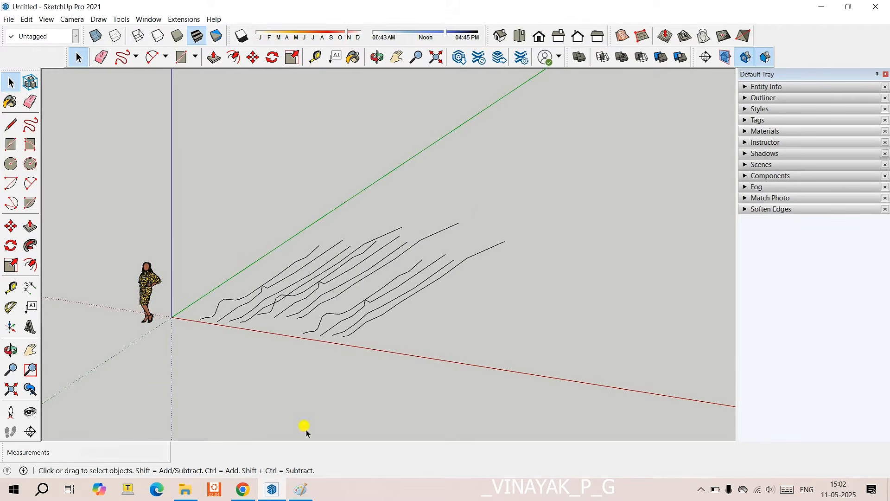
- Switch to Paint to read the overview of the Sandbox tools and their purposes, and return to SketchUp
left_click(300, 489)
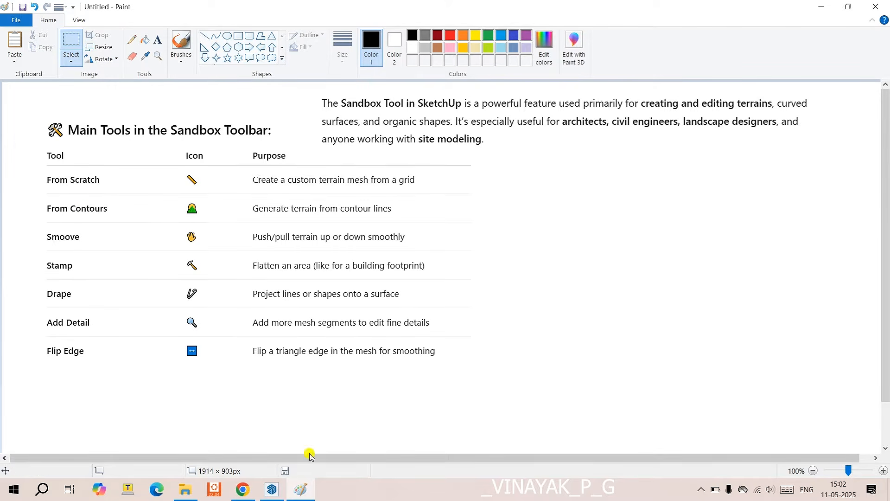
left_click(270, 490)
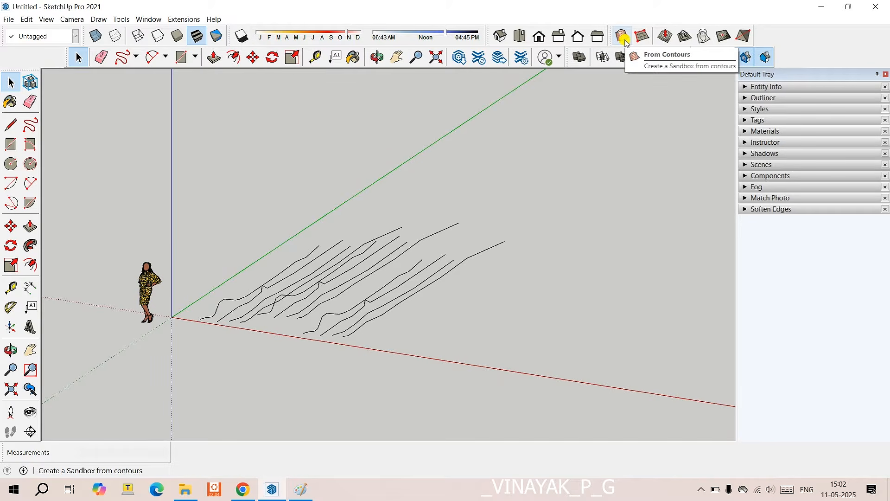
- Select all the contour lines and generate a terrain surface from them with the From Contours tool
middle_click_drag(334, 264, 332, 336)
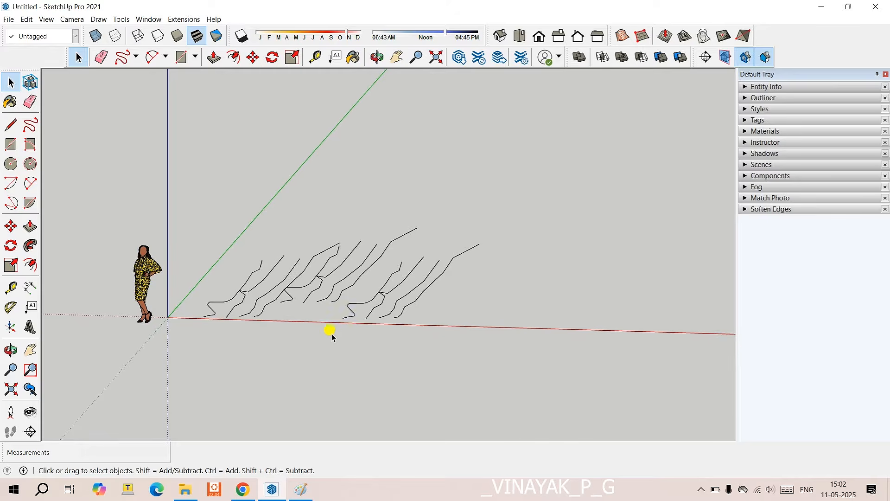
scroll(362, 275, "up", 2)
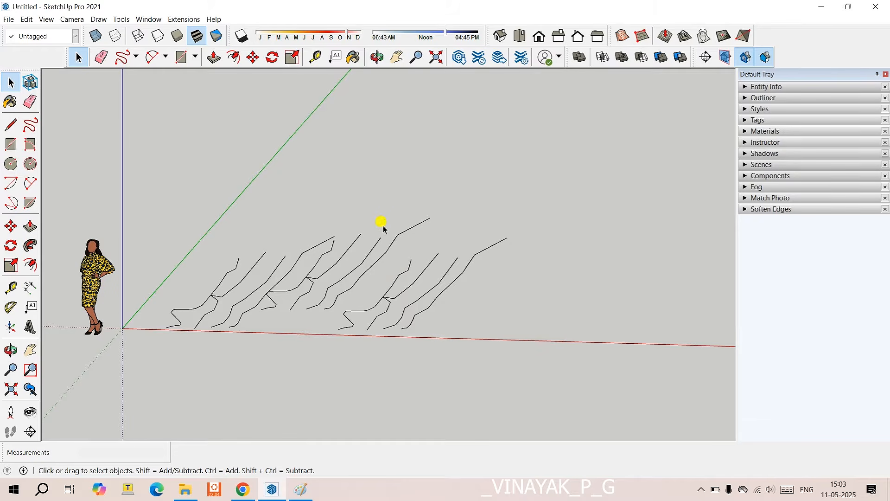
mouse_move(158, 195)
left_mouse_down()
mouse_move(255, 276)
mouse_move(254, 367)
mouse_move(520, 371)
left_mouse_up()
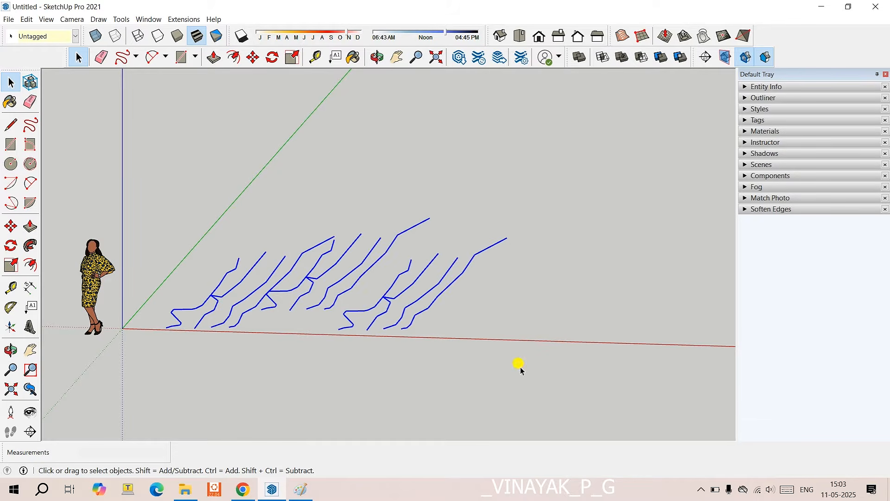
left_click(630, 39)
- Examine the generated terrain's triangulated mesh from several angles and up close
middle_click_drag(512, 228, 385, 301)
scroll(336, 285, "up", 3)
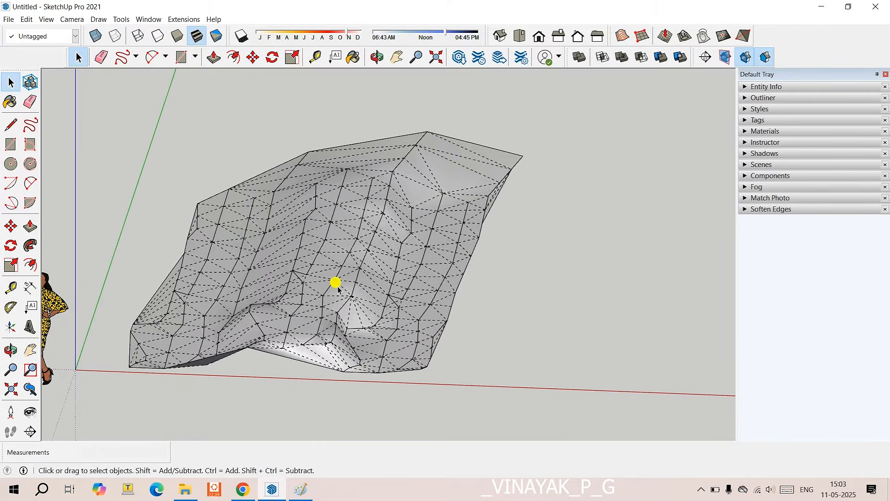
scroll(332, 285, "up", 3)
scroll(353, 276, "up", 2)
middle_click_drag(353, 276, 314, 284)
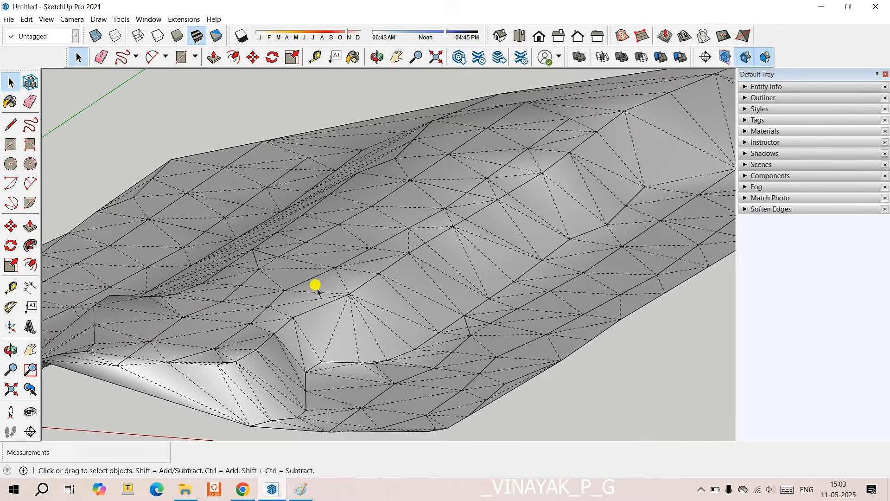
scroll(357, 306, "up", 2)
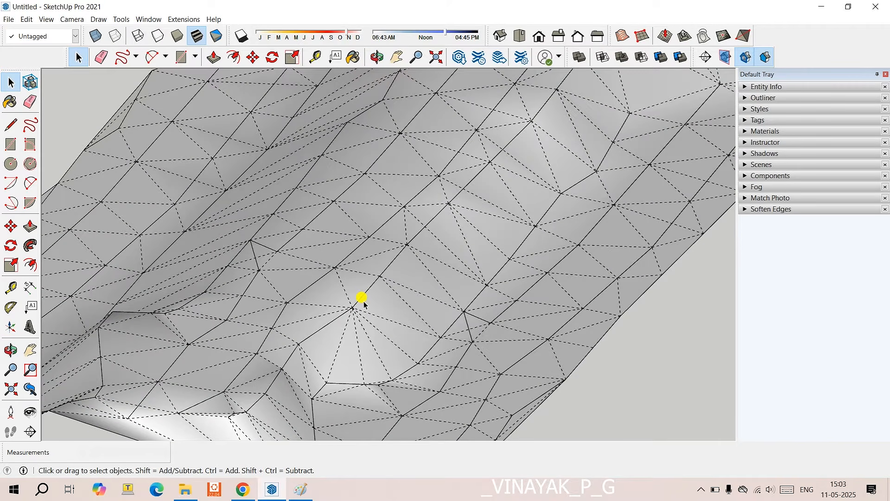
scroll(364, 303, "up", 1)
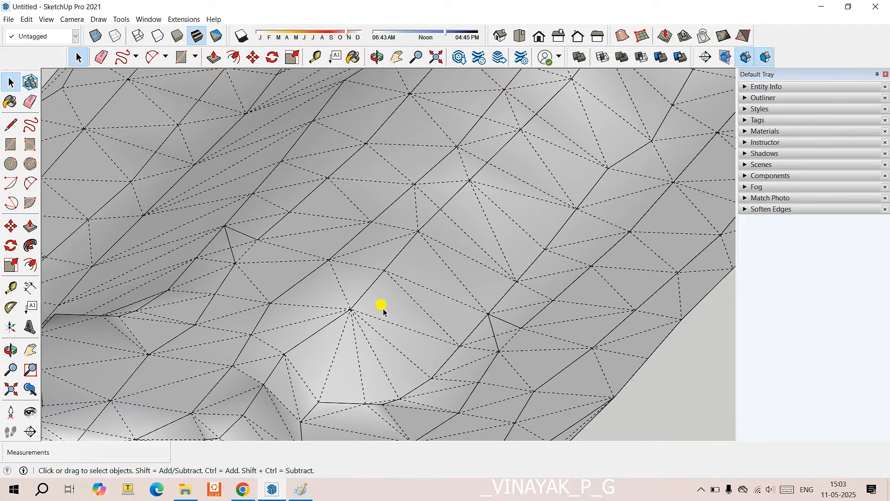
scroll(380, 307, "down", 4)
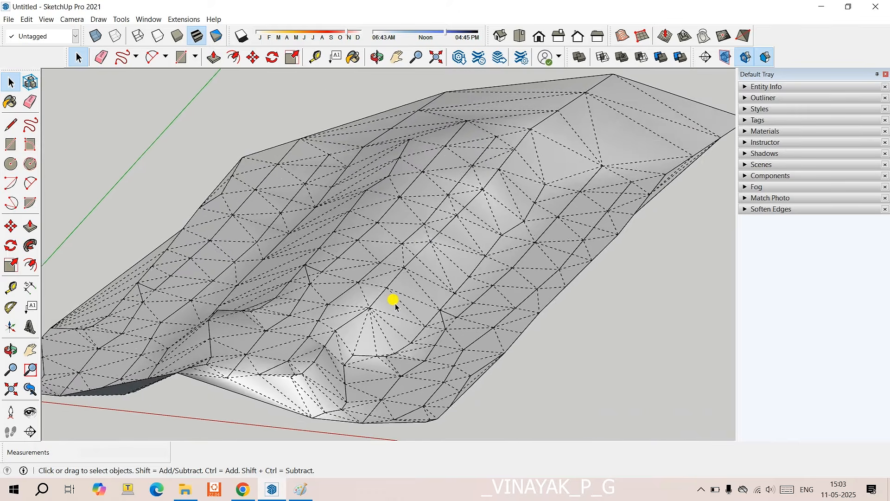
scroll(396, 306, "down", 1)
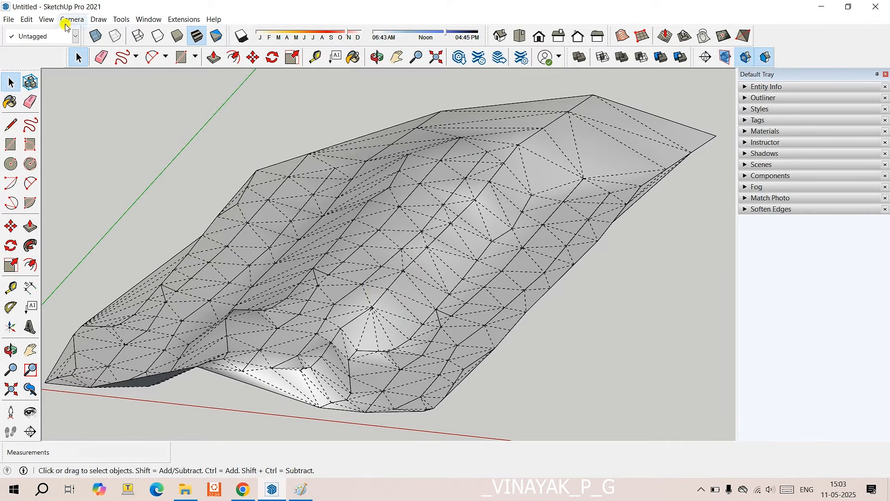
- Turn off the display of hidden geometry so the terrain's dashed triangulation edges are not shown
left_click(47, 19)
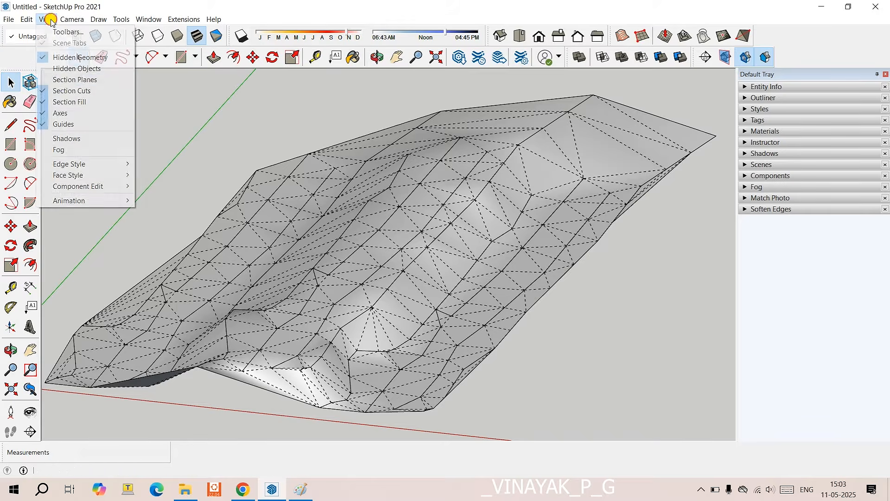
left_click(72, 57)
scroll(468, 263, "down", 3)
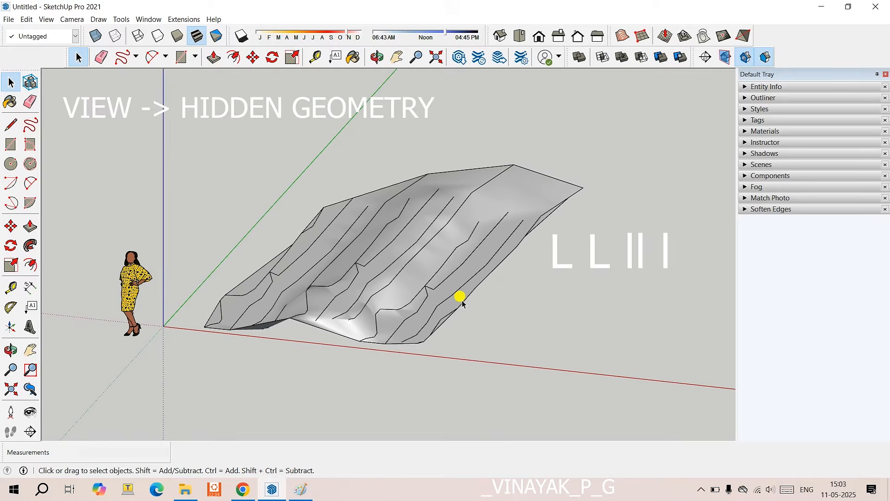
scroll(375, 304, "down", 1)
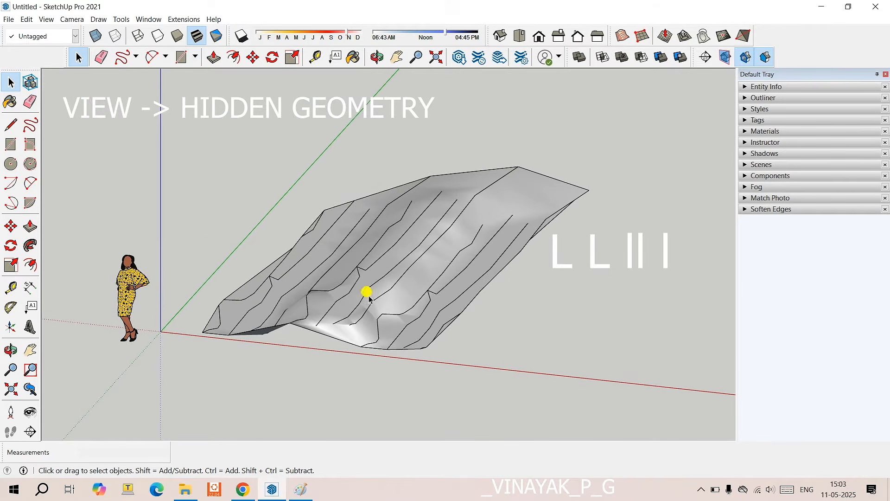
middle_click_drag(410, 263, 431, 264)
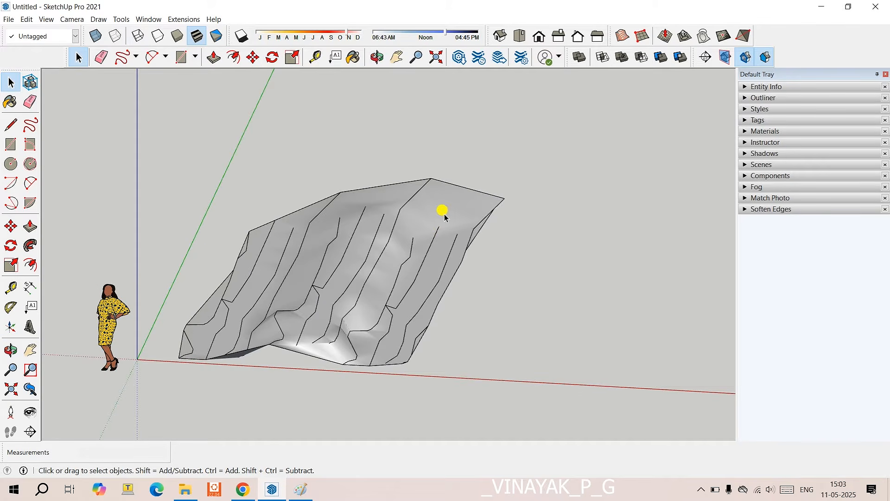
- Move the terrain group about 590 cm away from the original contour lines and clear the selection
scroll(410, 218, "down", 1)
scroll(409, 218, "down", 1)
left_click(407, 214)
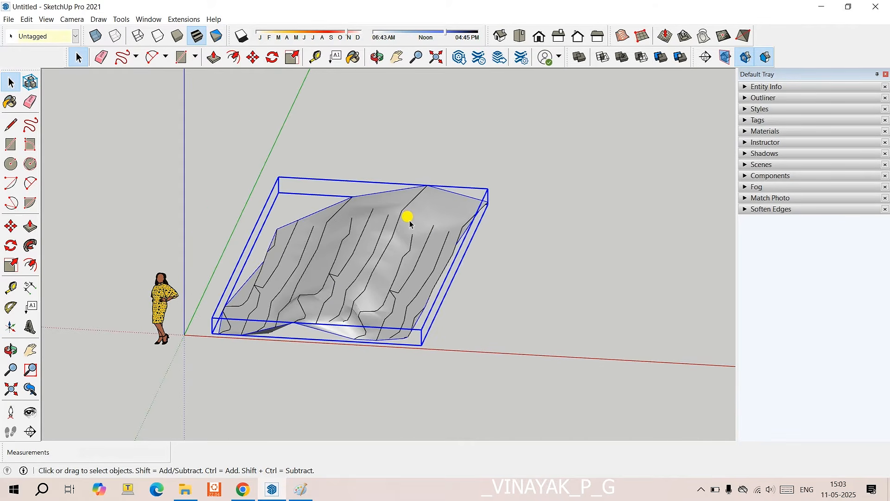
key("m")
left_click(422, 344)
scroll(501, 340, "down", 1)
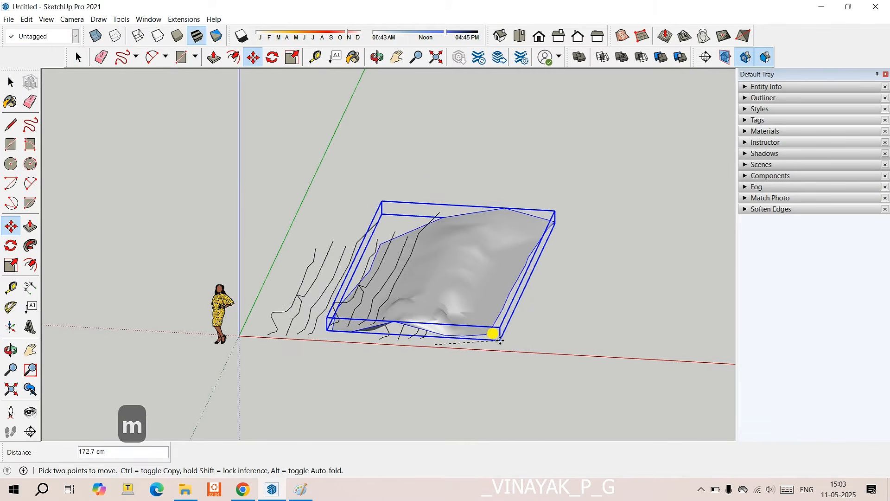
middle_click_drag(501, 340, 378, 336, "shift")
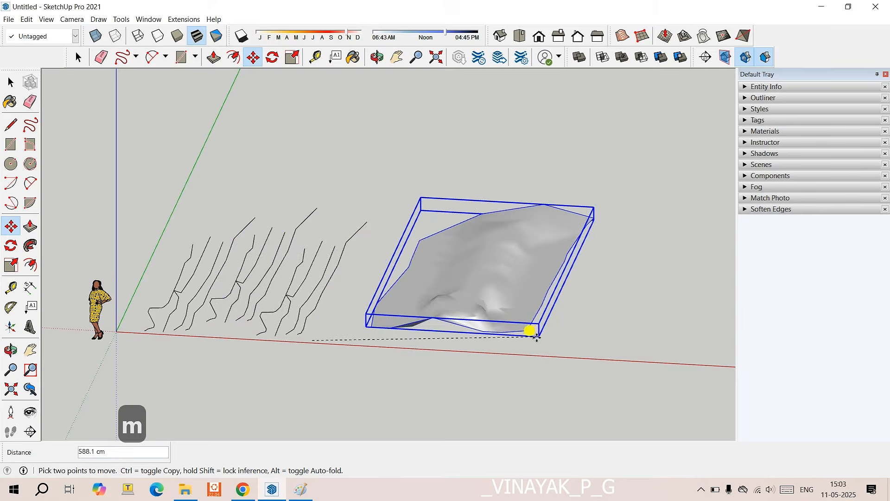
left_click(538, 338)
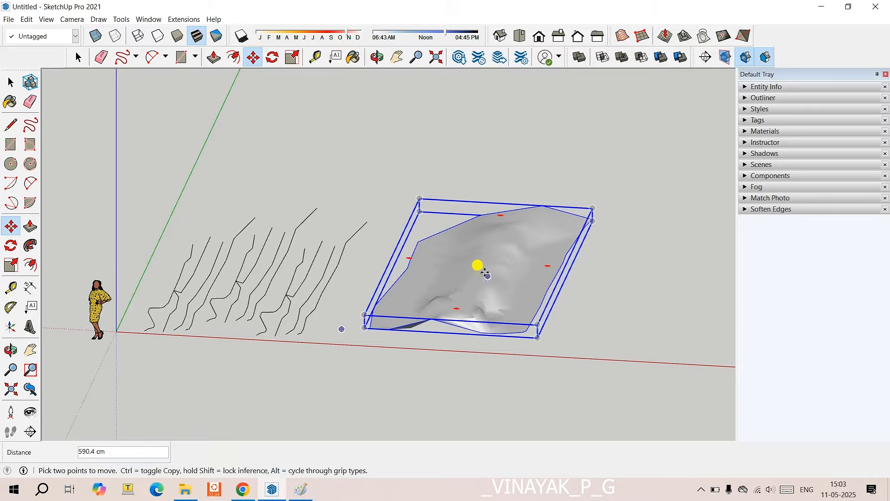
scroll(457, 310, "up", 2)
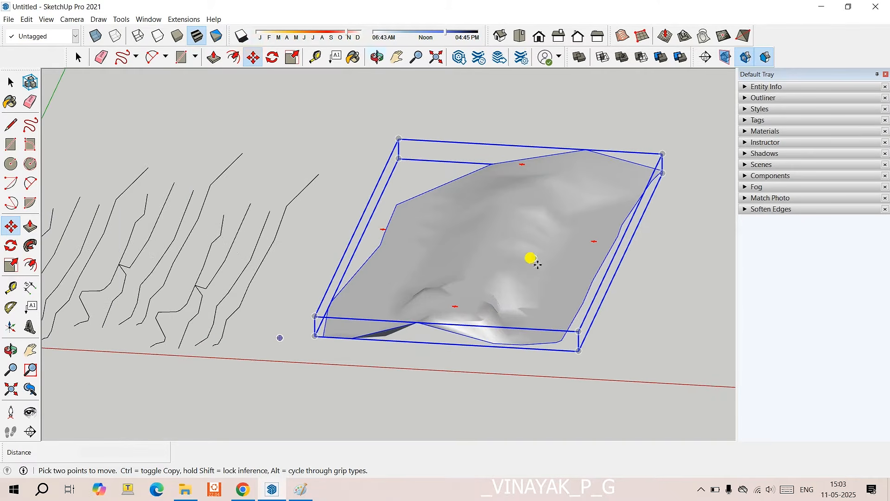
mouse_move(537, 265)
middle_mouse_down()
mouse_move(497, 249)
mouse_move(526, 282)
mouse_move(527, 274)
middle_mouse_up()
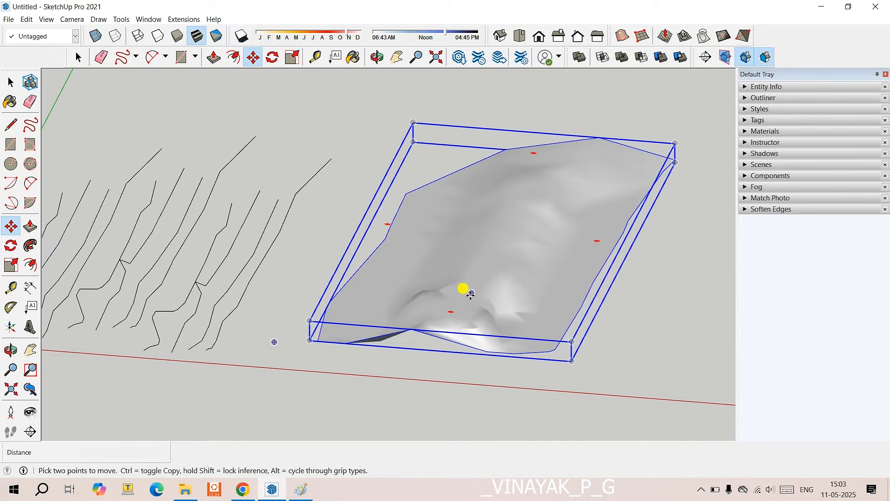
middle_click_drag(471, 293, 385, 273)
scroll(431, 266, "down", 3)
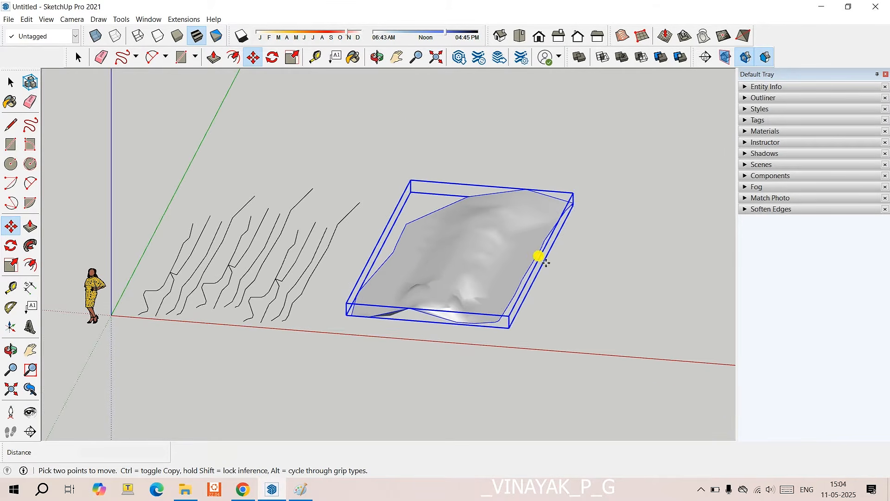
key("Escape")
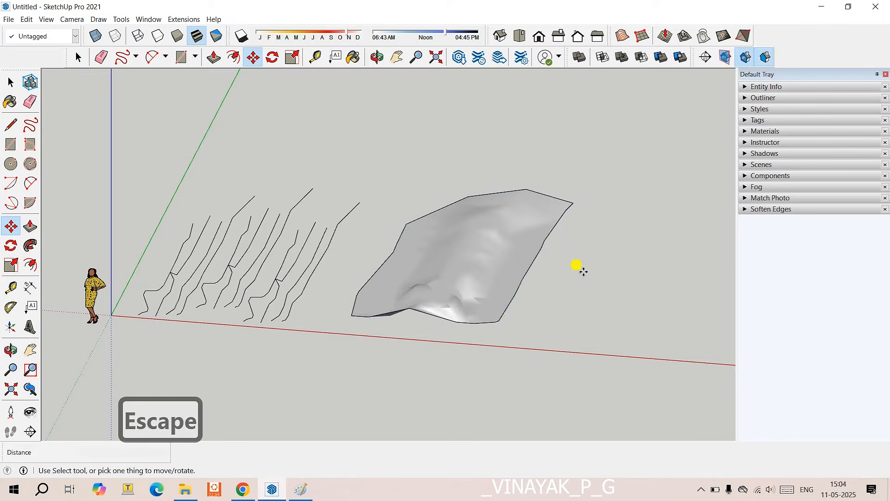
- Turn on Profiles in the edge settings of the current Architectural Design Style
left_click(747, 111)
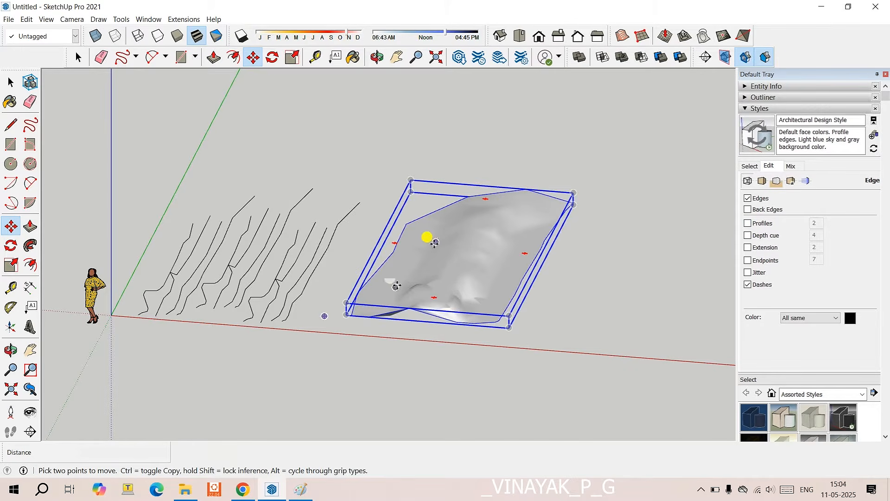
scroll(440, 287, "up", 2)
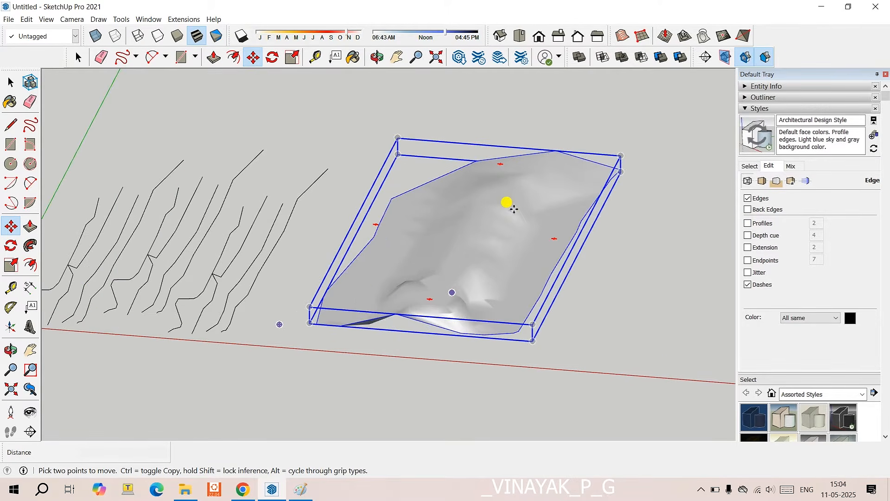
left_click(747, 224)
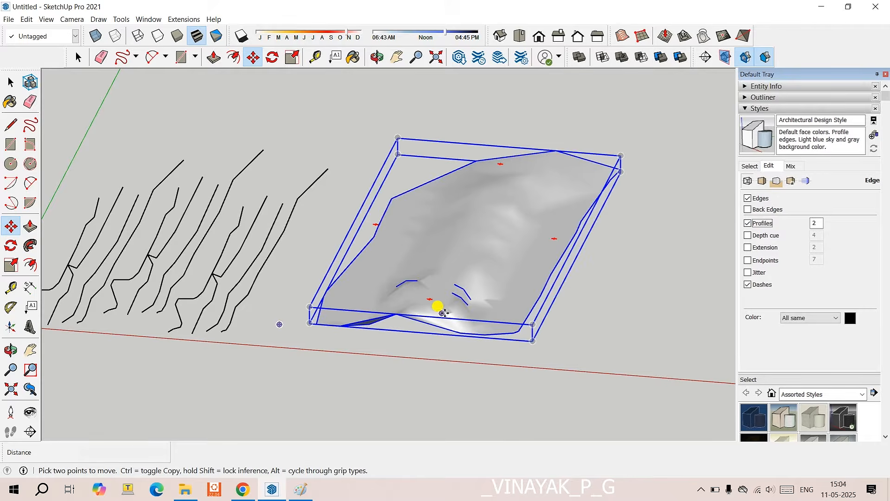
- Turn off Profiles in the edge settings of the current Architectural Design Style
scroll(408, 288, "up", 3)
scroll(435, 278, "down", 1)
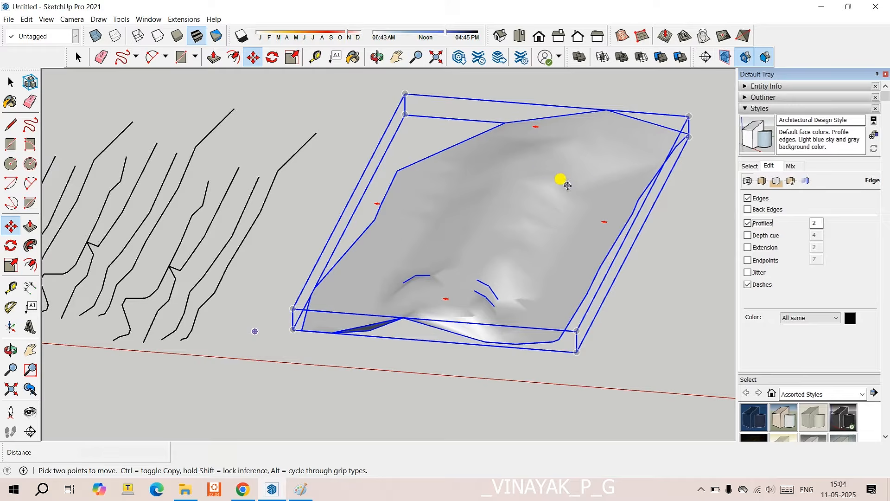
scroll(606, 205, "down", 2)
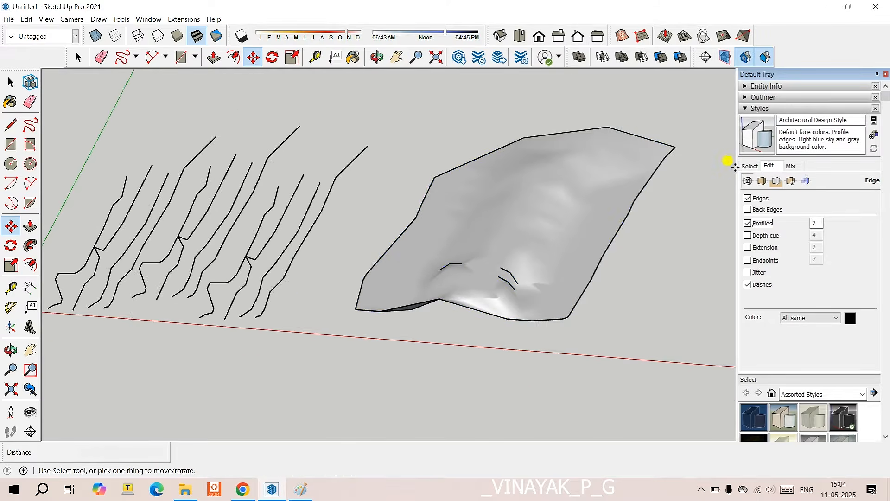
left_click(750, 166)
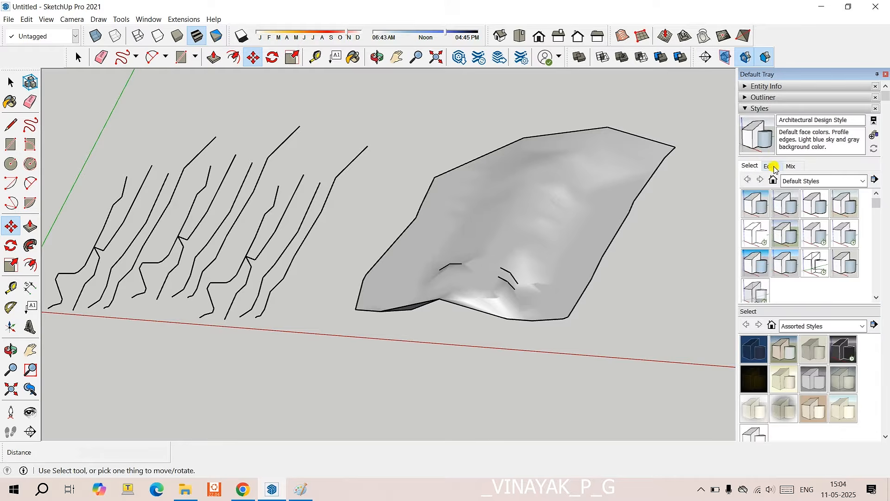
left_click(768, 166)
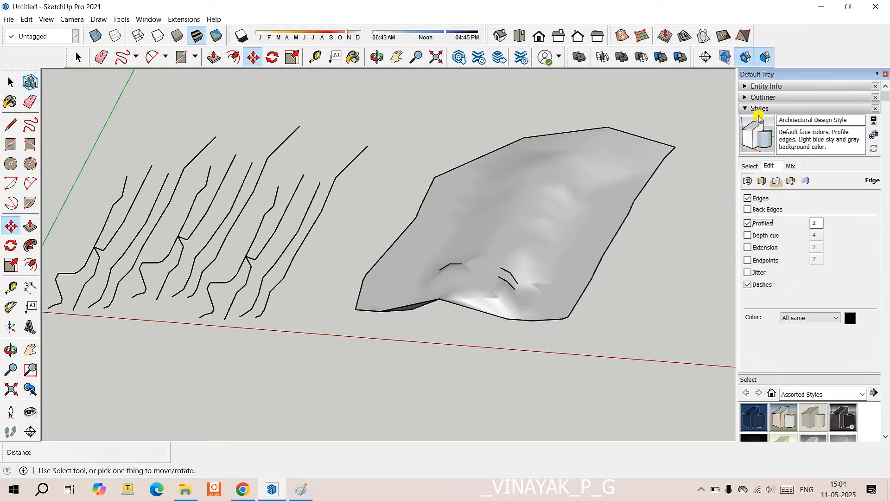
left_click(748, 224)
scroll(634, 228, "down", 3)
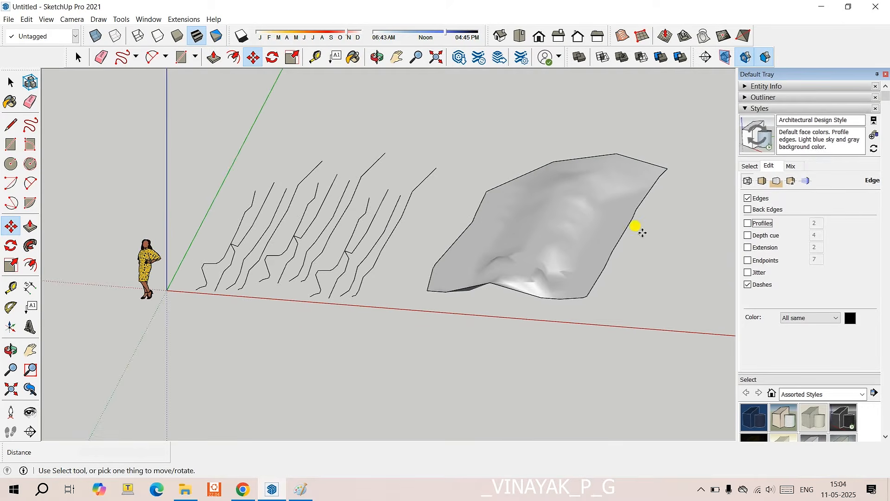
middle_click_drag(612, 219, 471, 256, "shift")
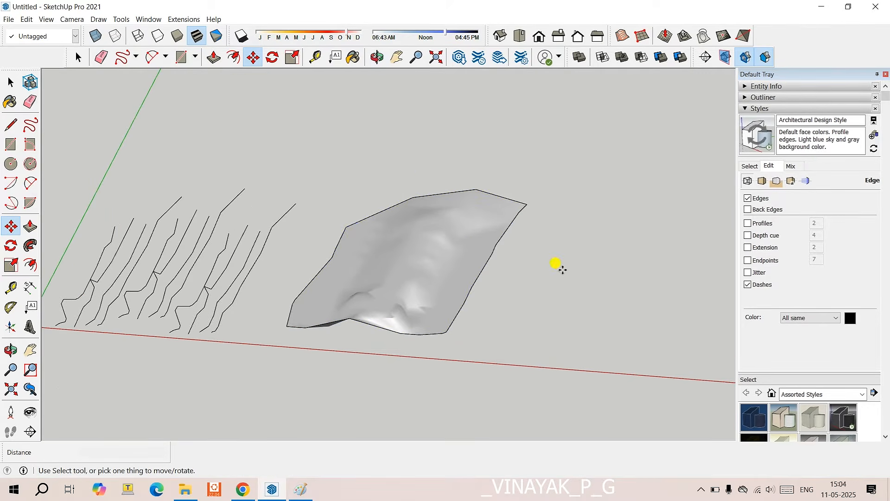
scroll(454, 250, "down", 2)
left_click(454, 251)
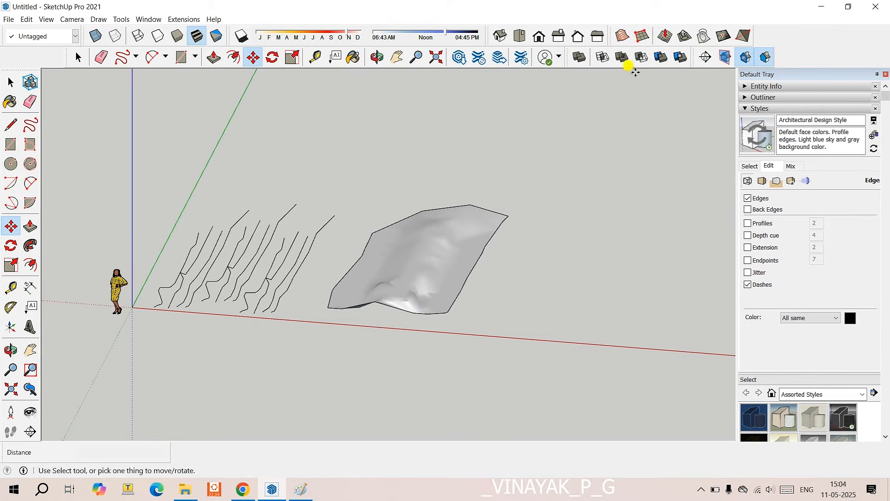
- Create a flat rectangular sandbox grid From Scratch with 20 cm grid spacing on the ground beside the generated terrain
left_click(642, 36)
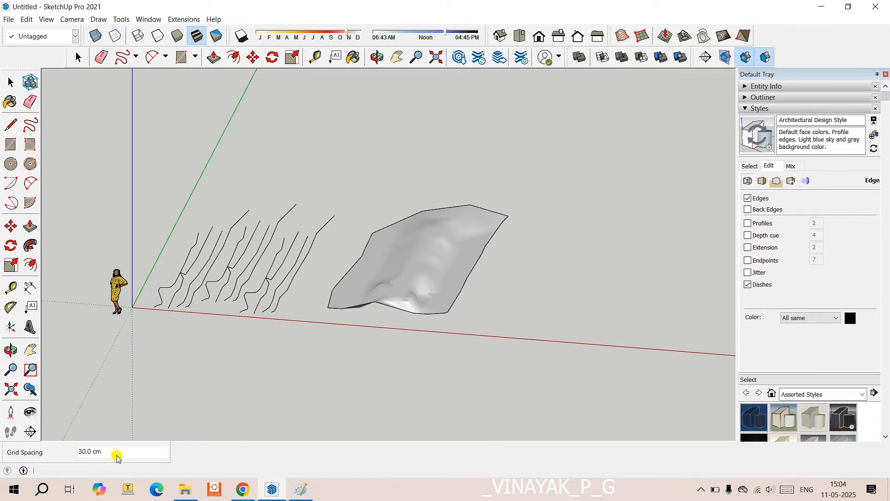
type("2")
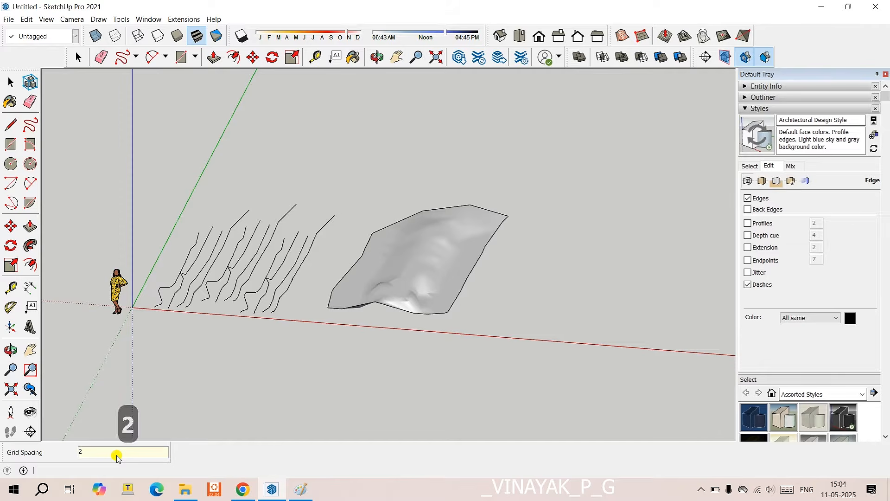
type("0")
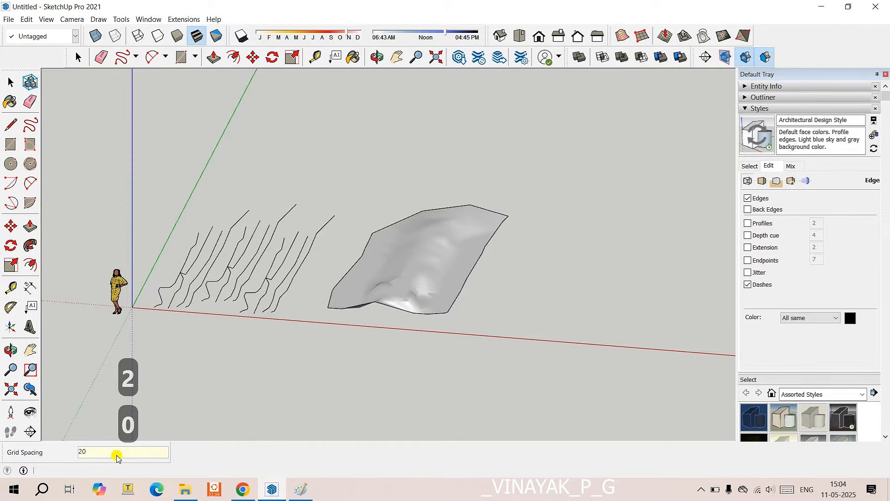
key("Return")
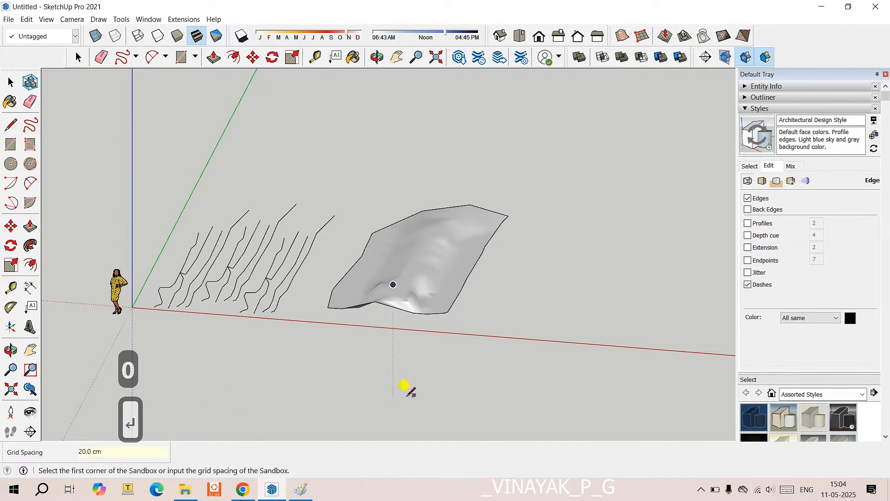
scroll(459, 295, "up", 2)
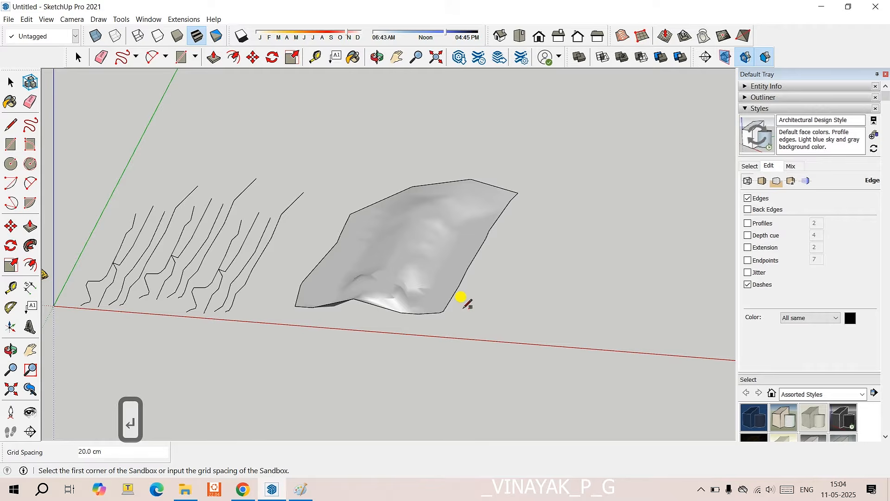
left_click(474, 311)
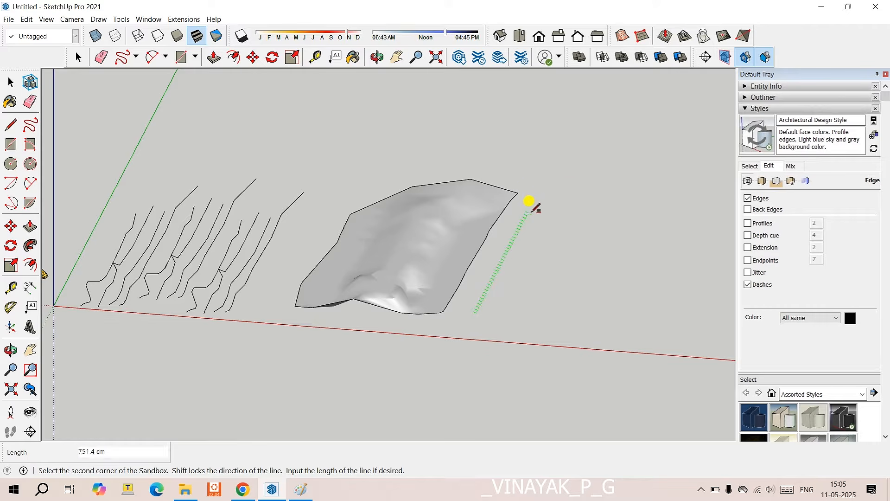
left_click(539, 177)
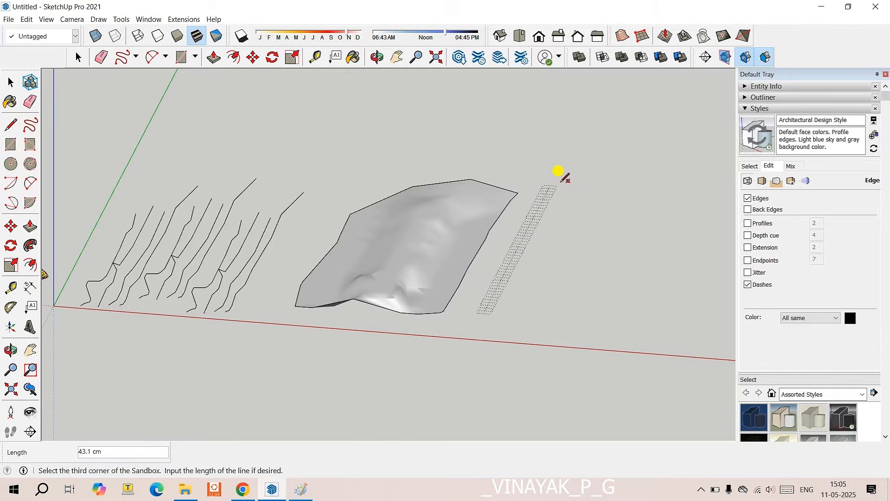
scroll(653, 200, "down", 1)
scroll(579, 206, "up", 3)
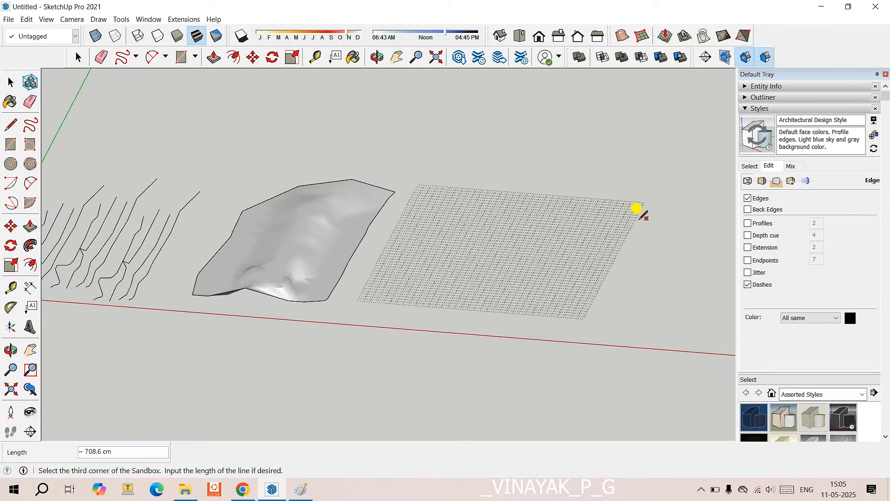
left_click(593, 209)
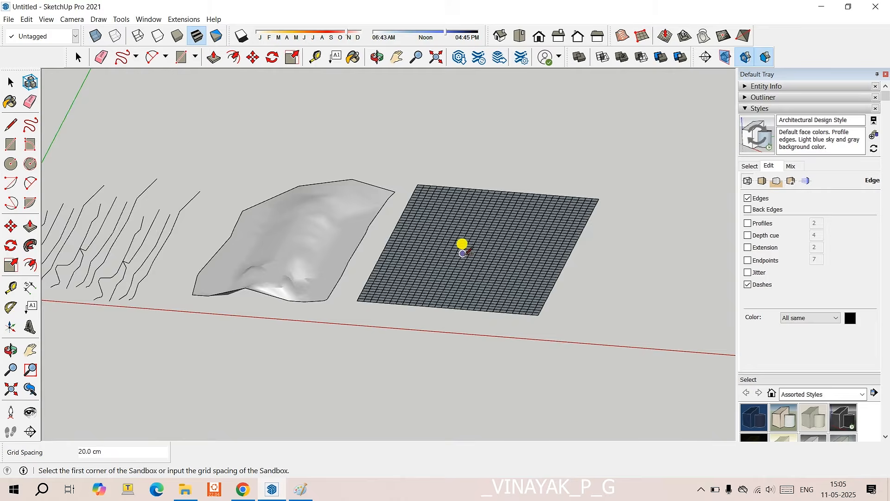
- Open the new flat grid group for editing
scroll(459, 264, "up", 4)
middle_click_drag(440, 273, 427, 313)
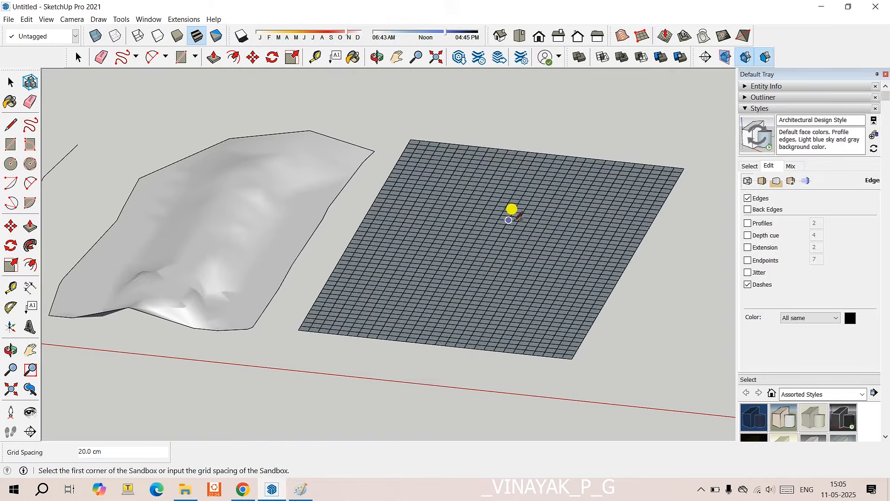
scroll(550, 200, "down", 2)
middle_click_drag(550, 199, 507, 203)
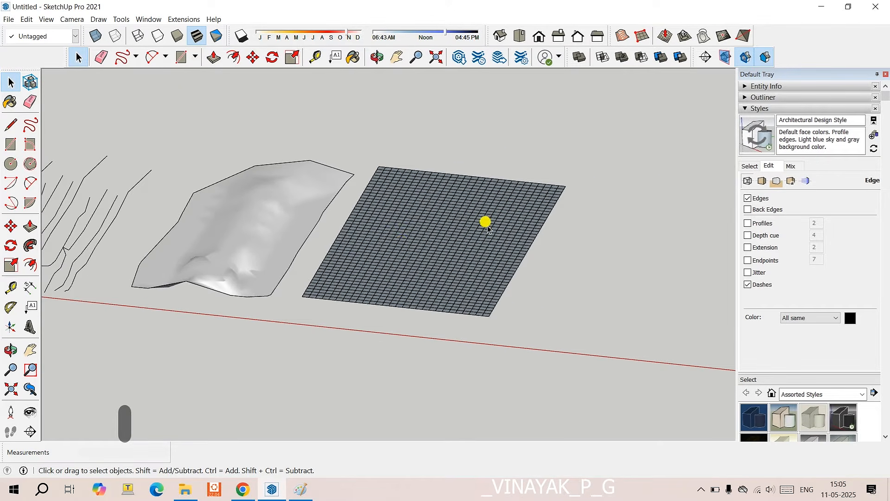
double_click(452, 232)
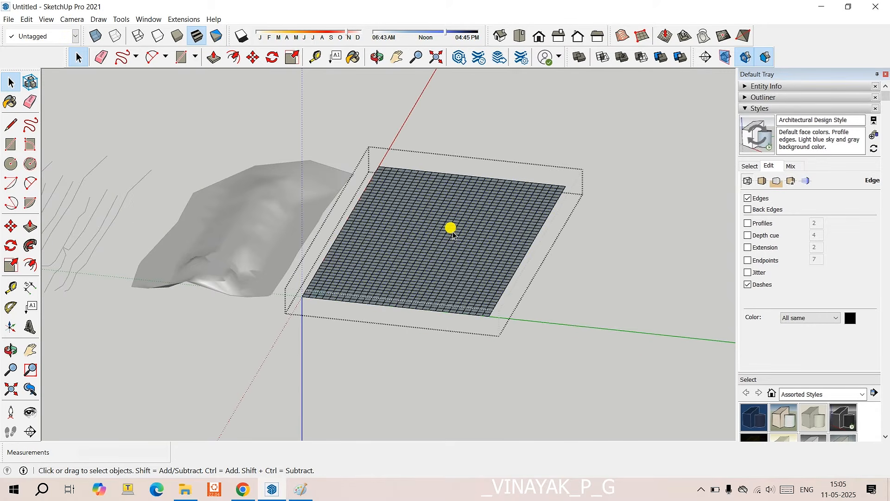
- Use Smoove with a 100 cm radius to raise two neighbouring hills around the middle of the grid
left_click(665, 37)
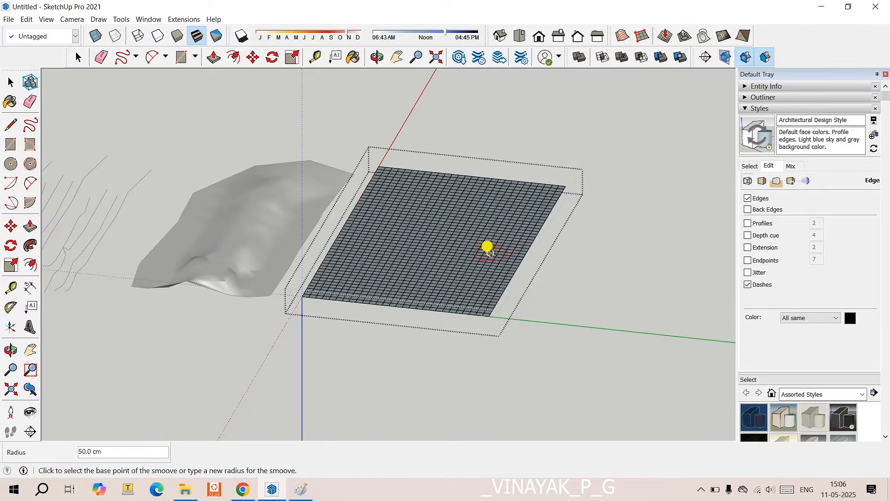
middle_click_drag(487, 248, 459, 232)
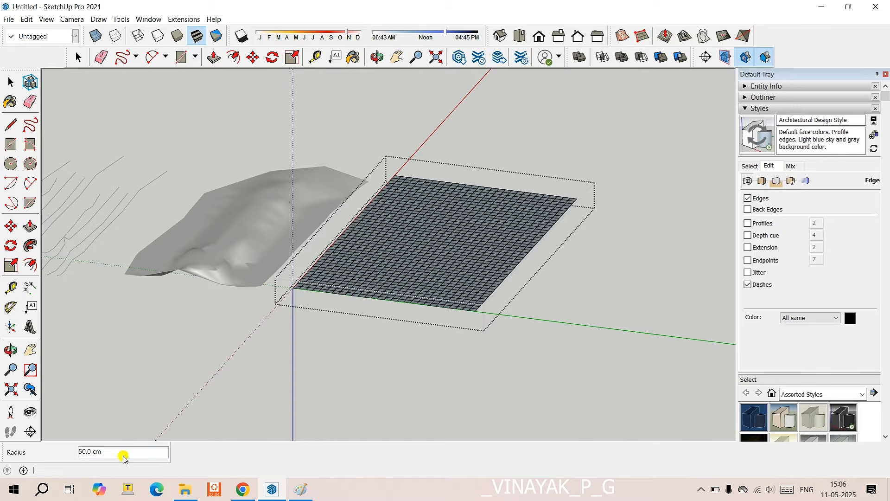
type("4010")
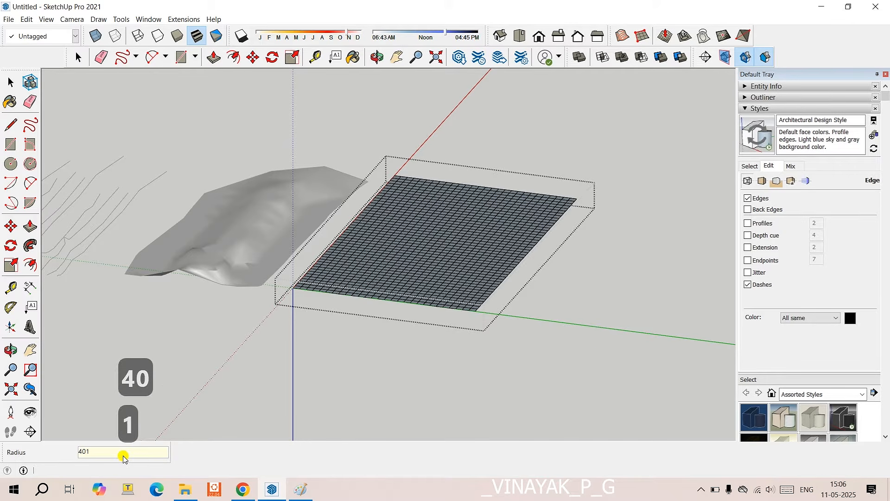
key("BackSpace")
key("BackSpace")
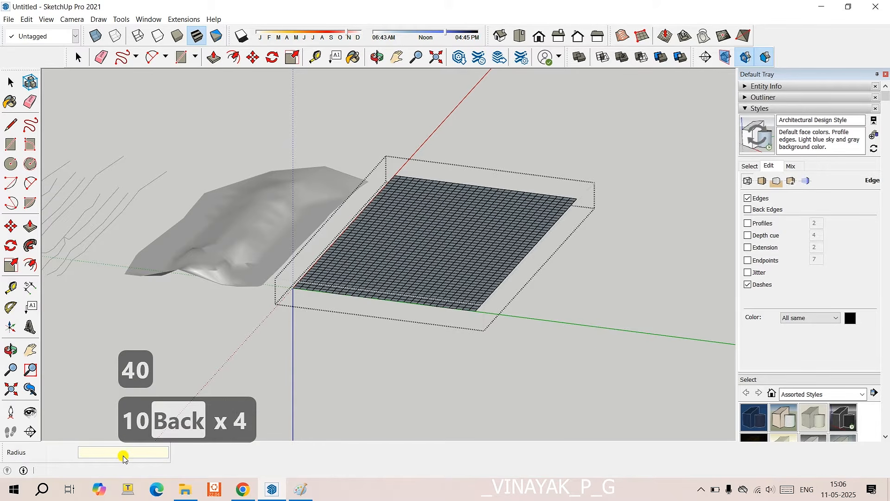
type("100")
key("Return")
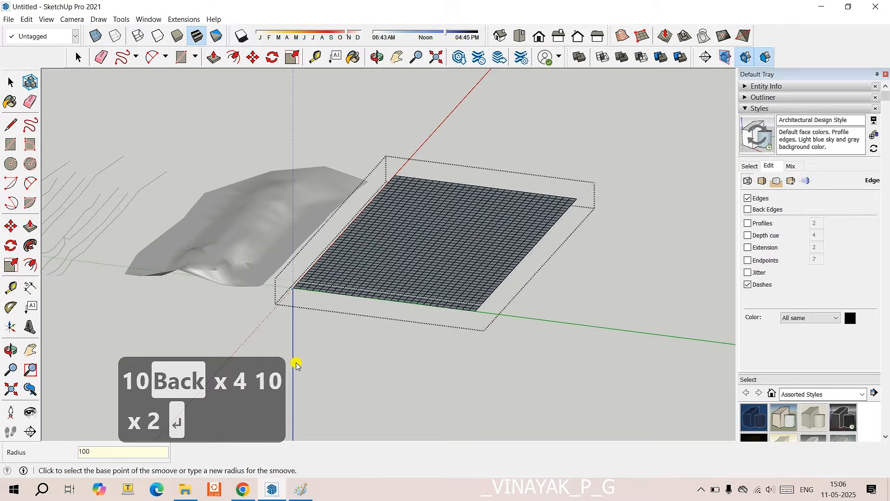
left_click(482, 232)
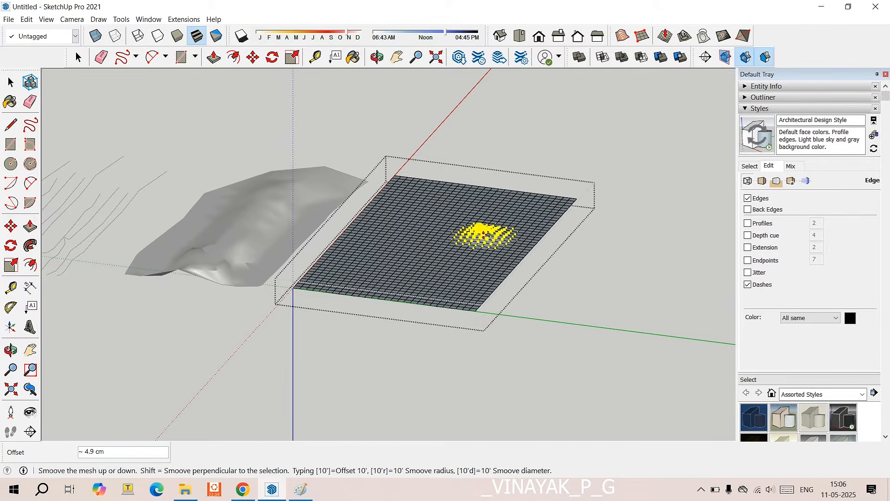
left_click(480, 216)
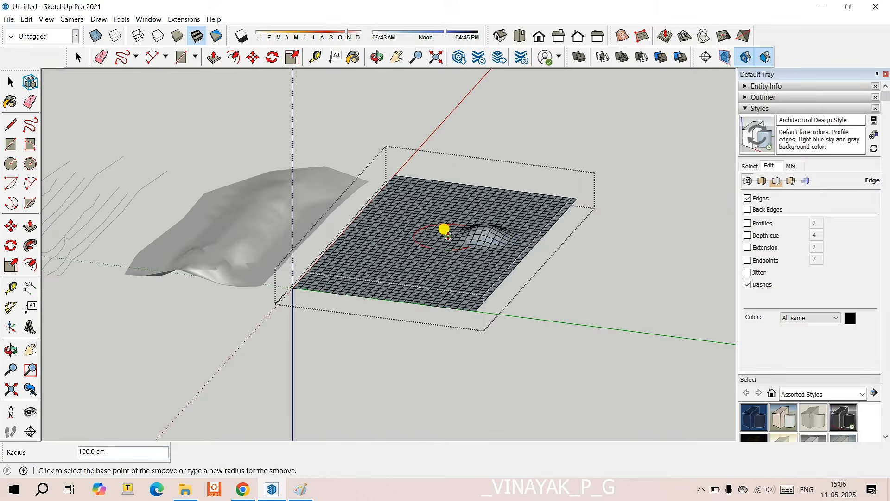
left_click(414, 243)
left_click(420, 250)
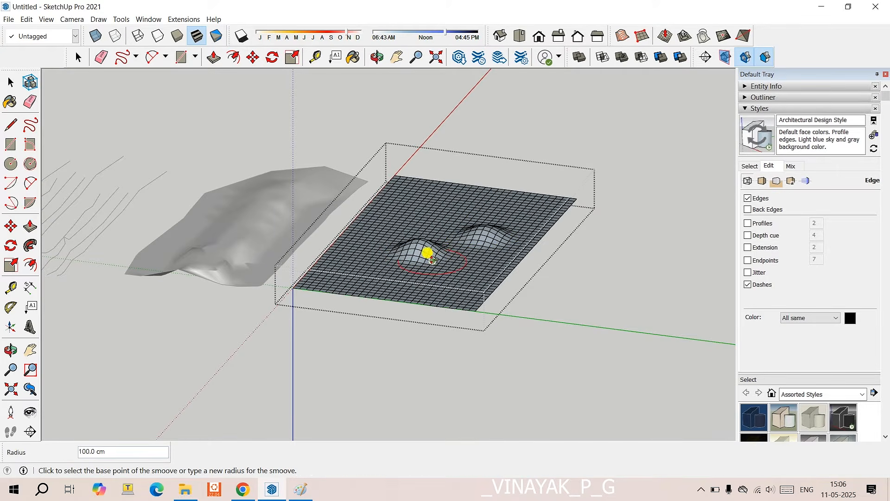
- Set the Smoove radius to 150 cm and raise a wider hill in the grid's far part, beyond the two smaller hills
middle_click_drag(453, 250, 426, 276)
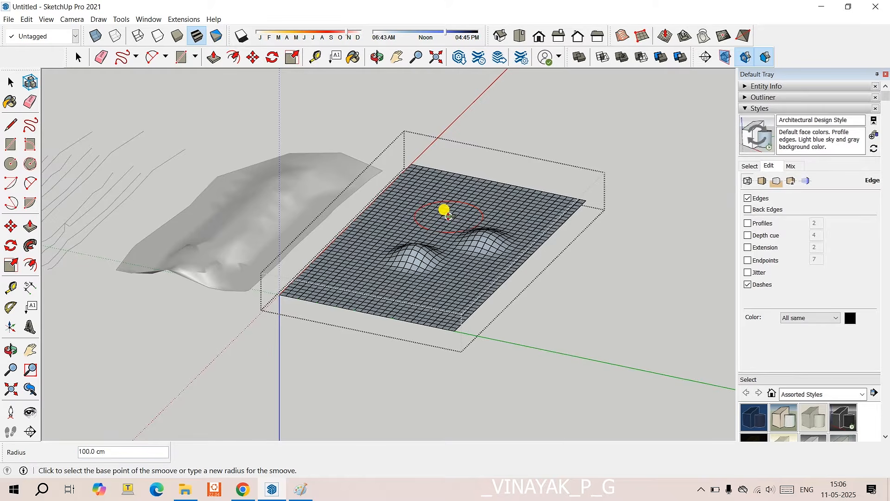
type("150")
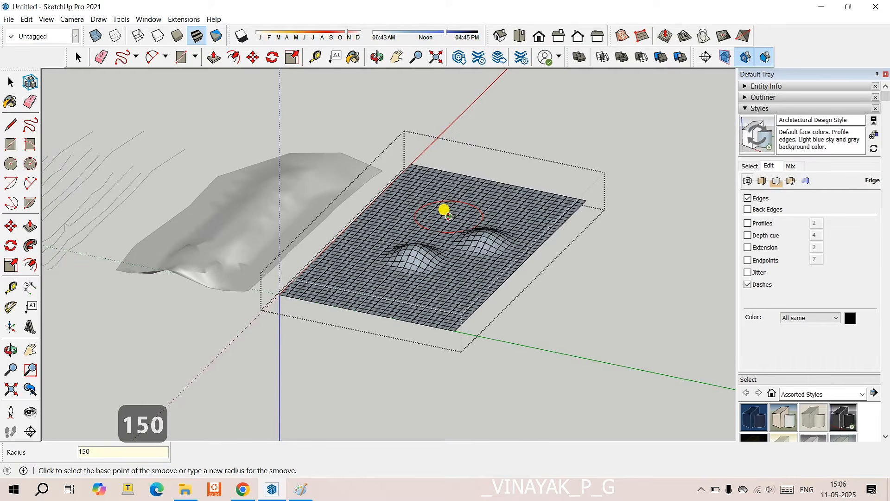
key("Return")
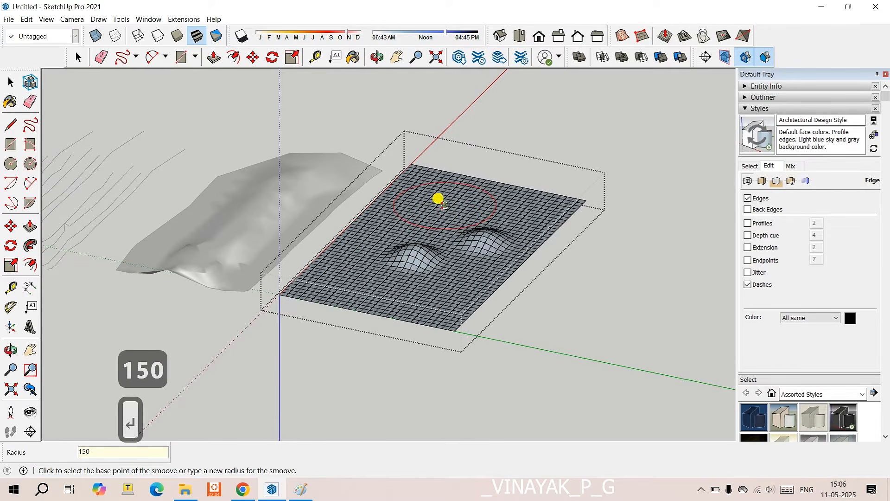
left_click(441, 201)
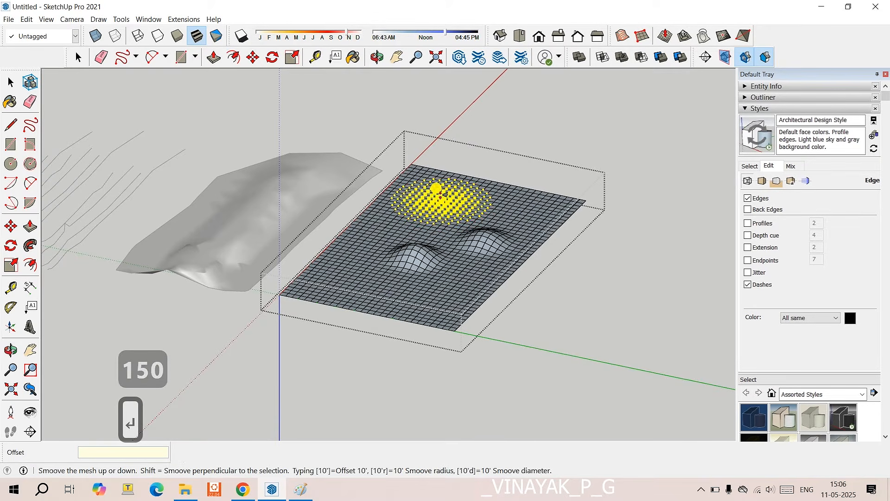
left_click(448, 185)
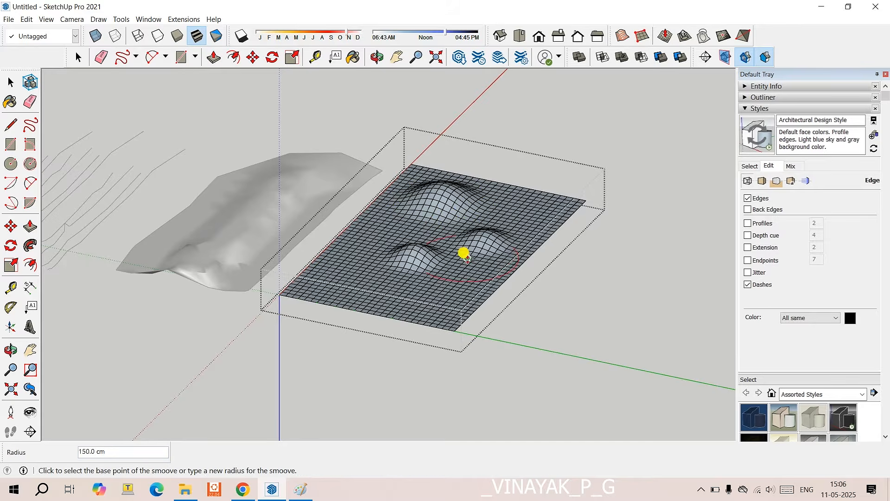
- Leave the Smoove tool and close the grid group to finish editing it
middle_click_drag(463, 253, 443, 286)
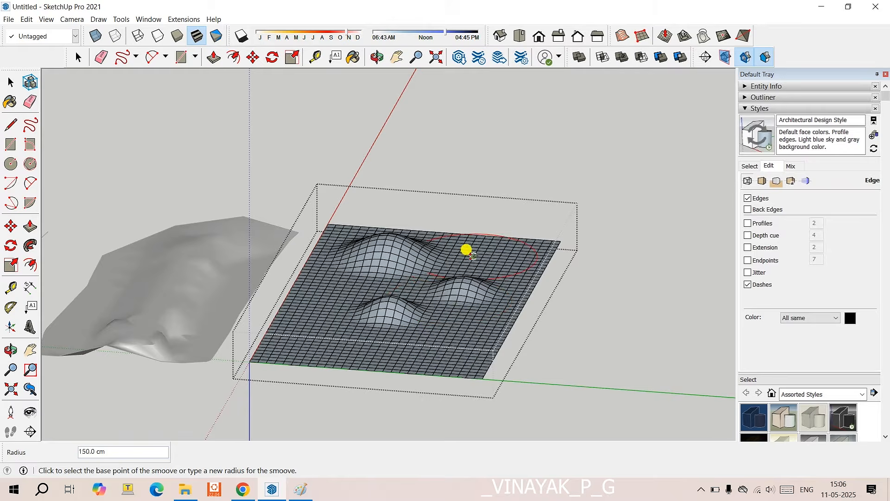
key("Escape")
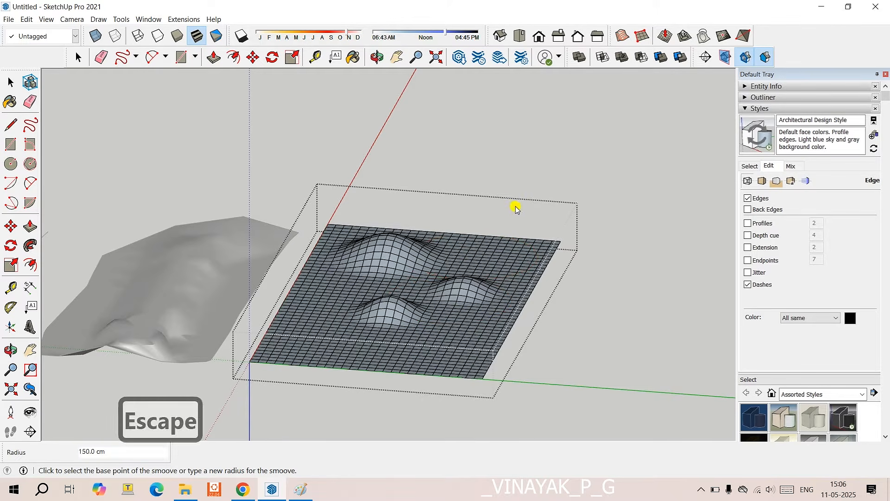
key("Escape")
left_click(536, 186)
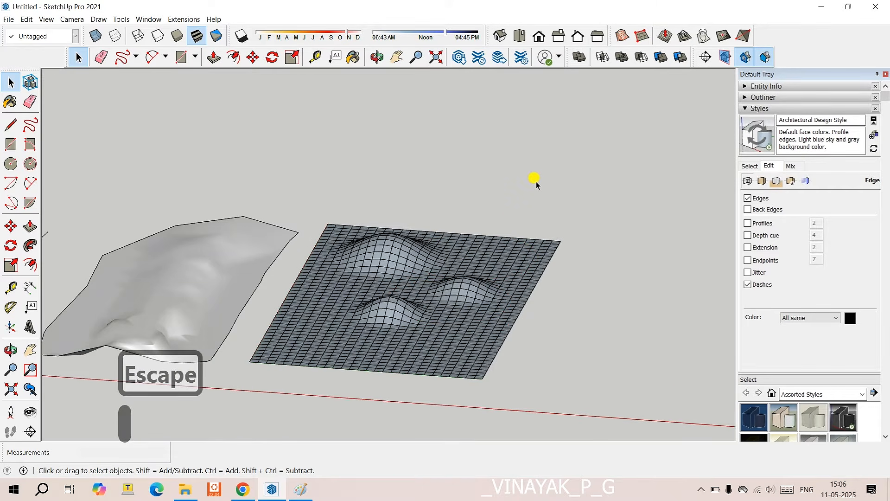
- Open the grid group with the three hills for editing
middle_click_drag(441, 297, 416, 276)
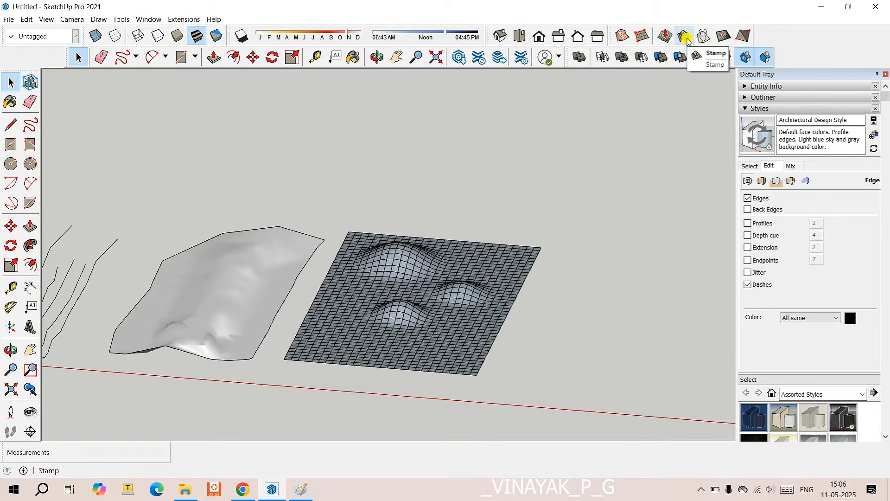
middle_click_drag(415, 283, 397, 280)
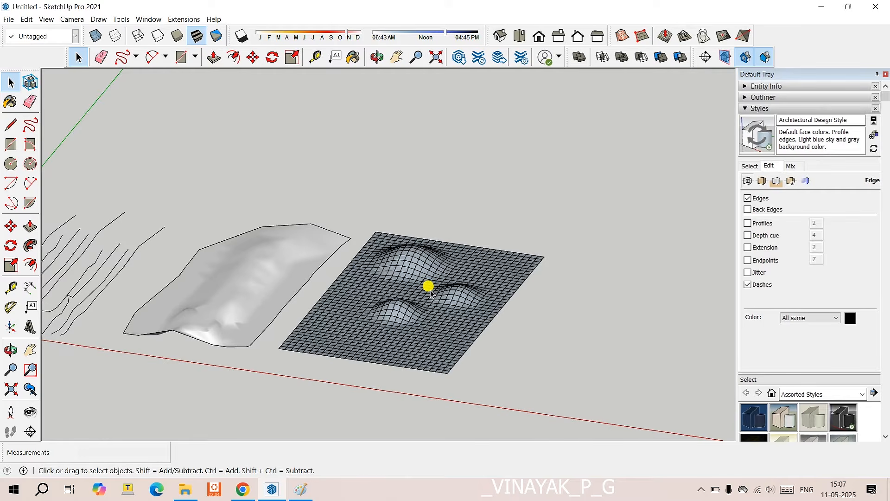
middle_click_drag(430, 299, 457, 292)
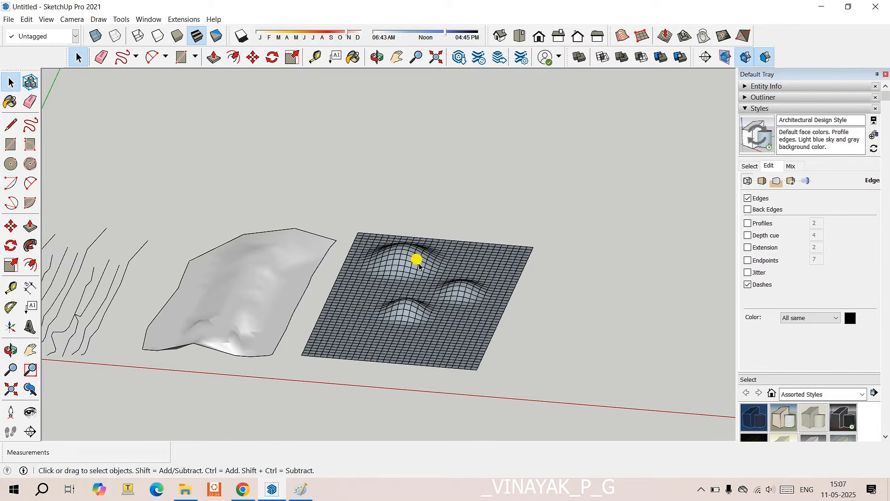
double_click(422, 288)
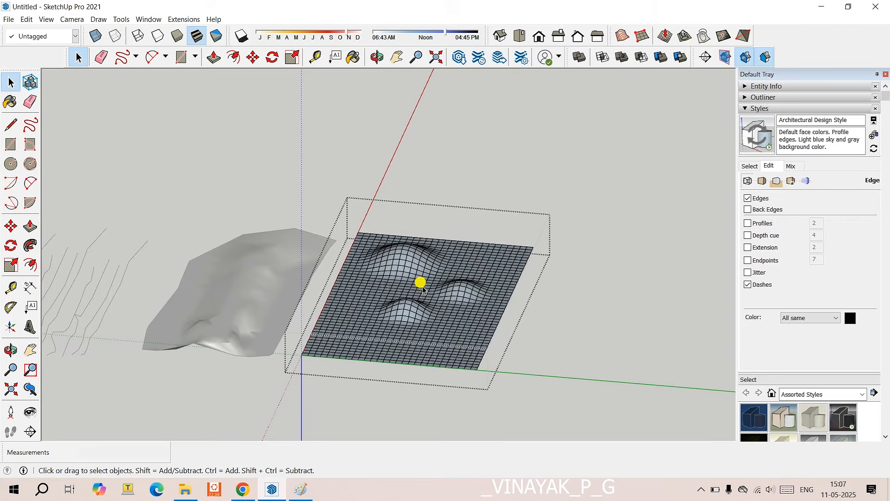
middle_click_drag(422, 289, 403, 289)
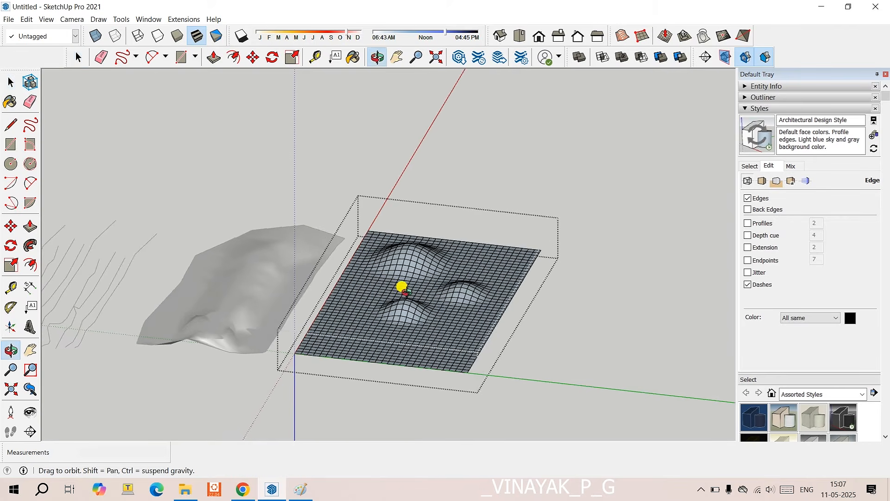
- Draw a rectangle of about 378 × 153 cm on the ground beside the grid, inside the open group
left_click(11, 144)
left_click(598, 218)
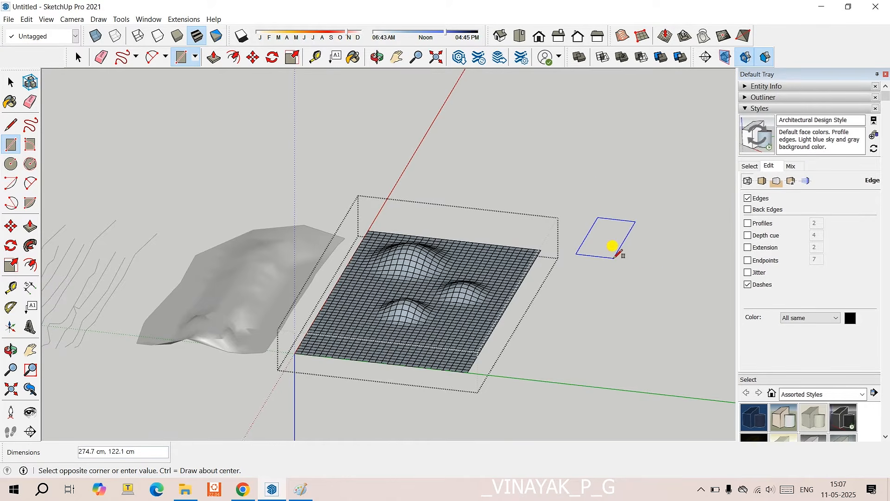
left_click(616, 273)
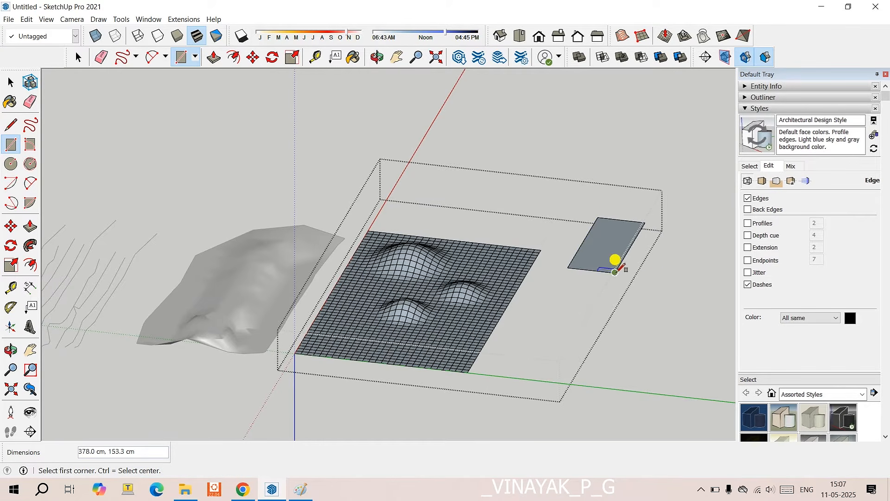
key("Escape")
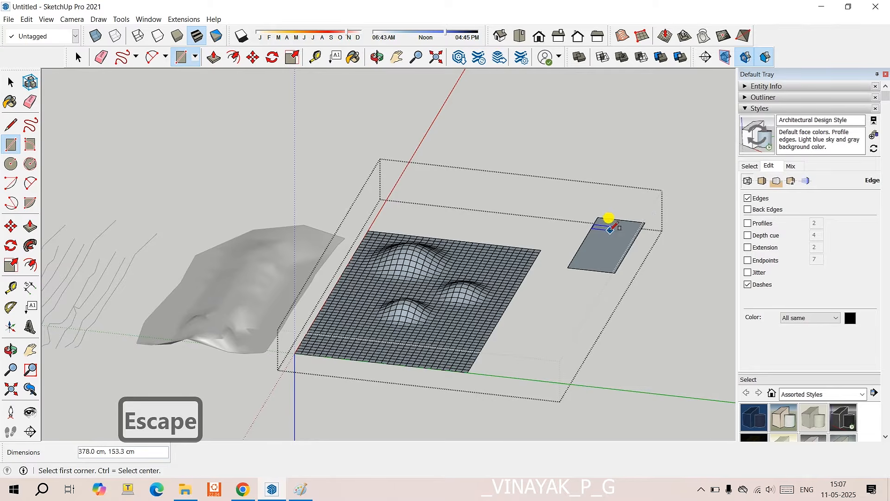
- Move the rectangular face from beside the grid to a position floating above the hilly mesh
key("m")
key("space")
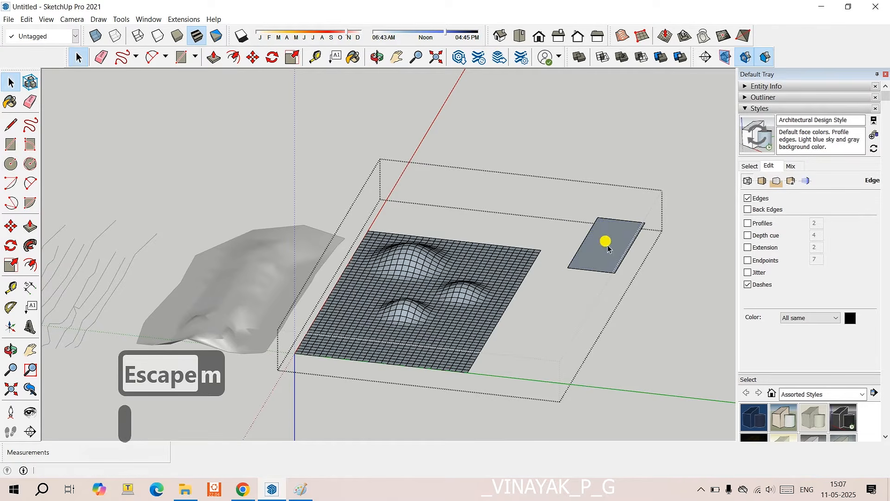
left_click(608, 246)
key("m")
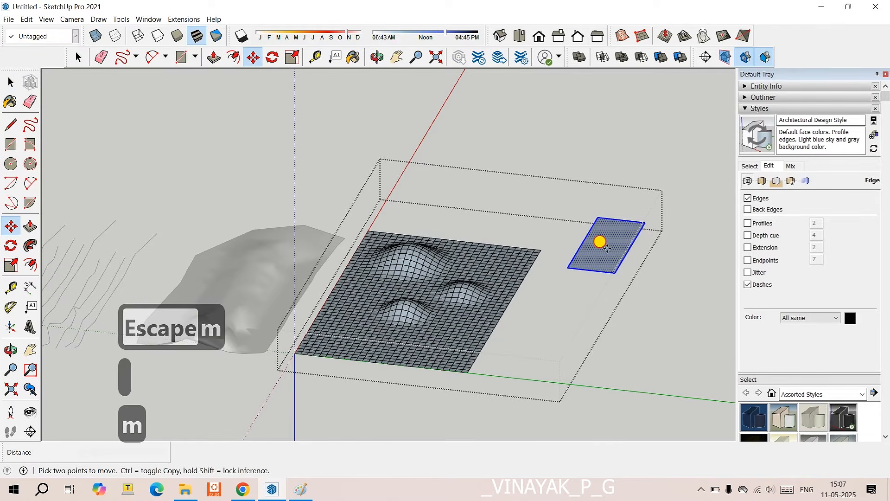
left_click(603, 245)
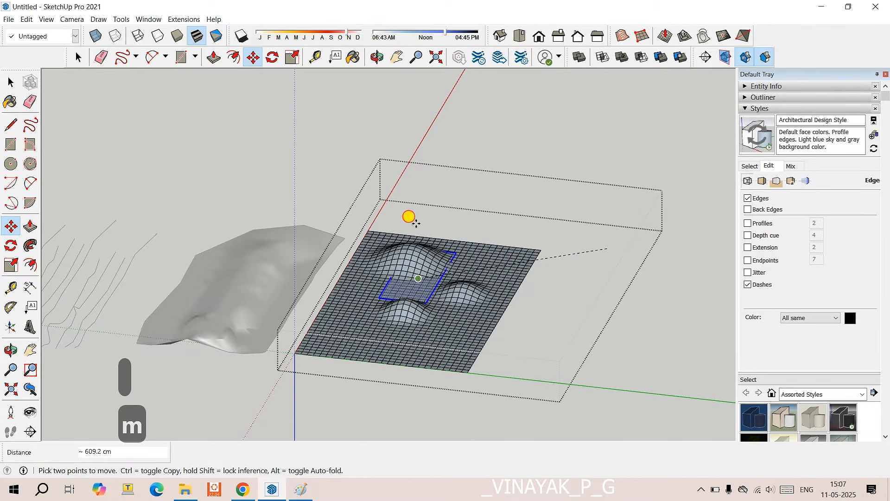
left_click(403, 171)
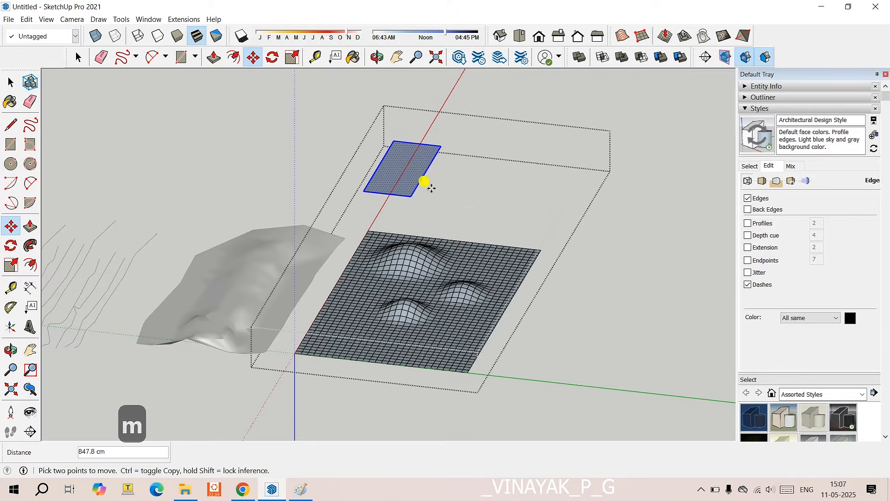
middle_click_drag(423, 179, 483, 205)
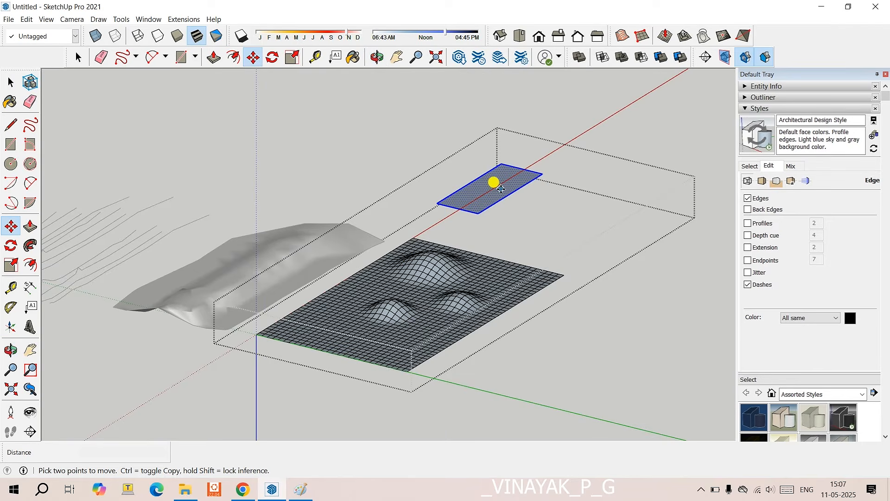
left_click(481, 203)
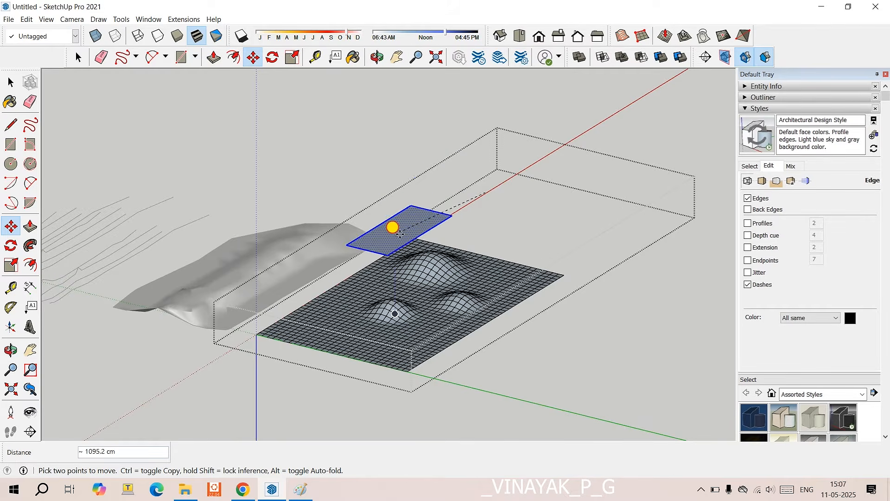
left_click(400, 210)
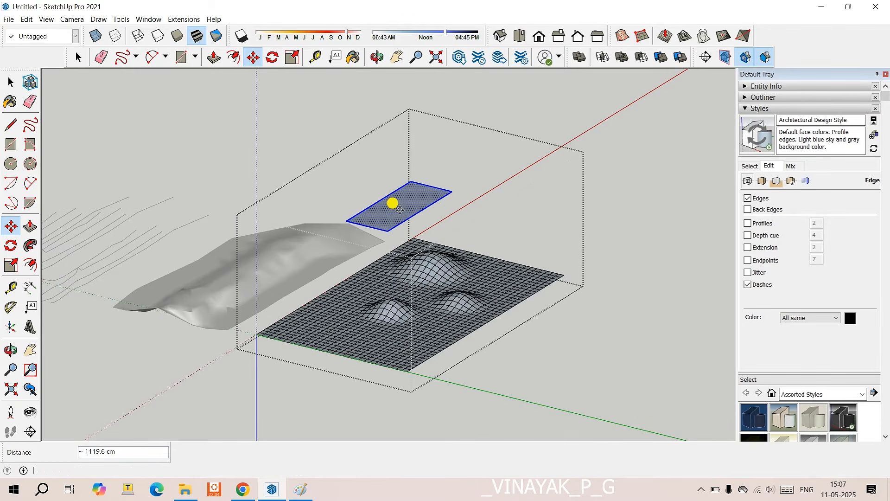
- Stamp the floating rectangle into the grid mesh with a 50 cm offset and set the elevation of the flat platform
middle_click_drag(518, 328, 440, 223)
scroll(440, 223, "up", 2)
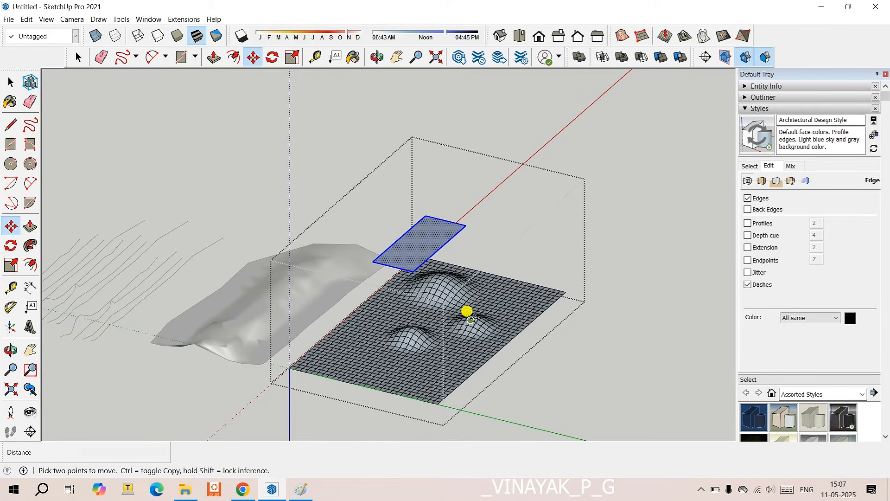
scroll(472, 320, "up", 1)
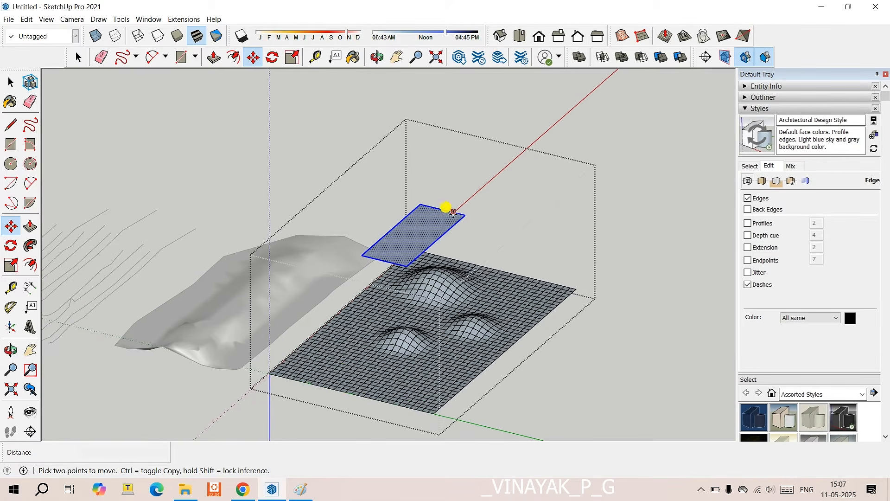
left_click(686, 38)
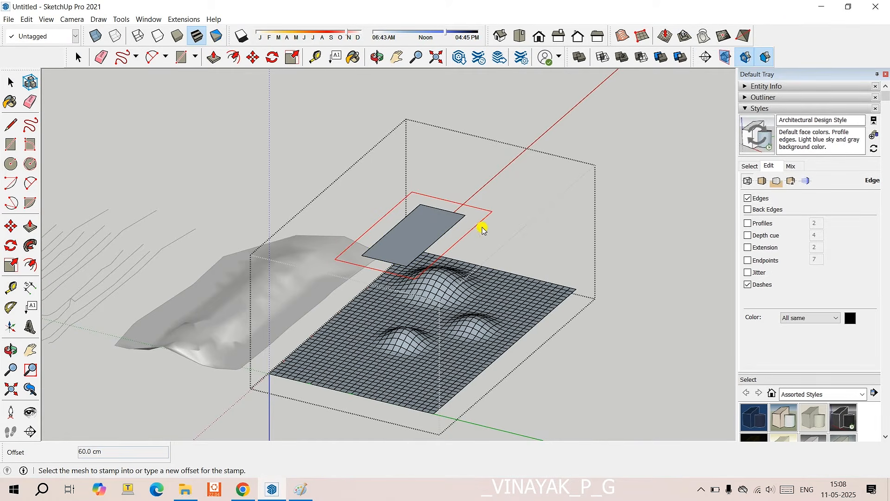
scroll(434, 217, "up", 1)
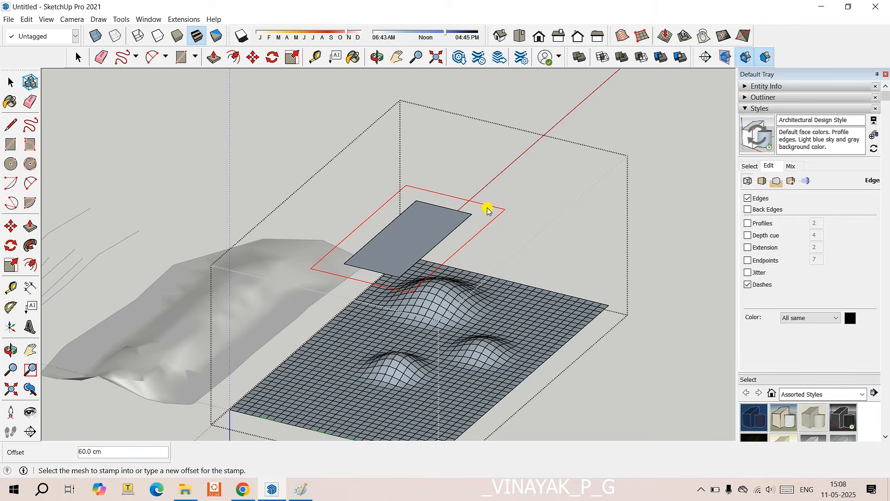
left_click(114, 456)
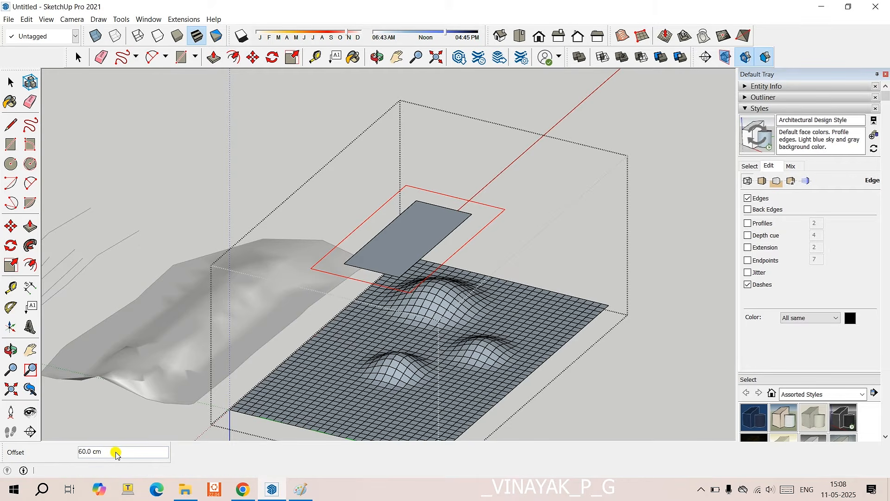
type("50")
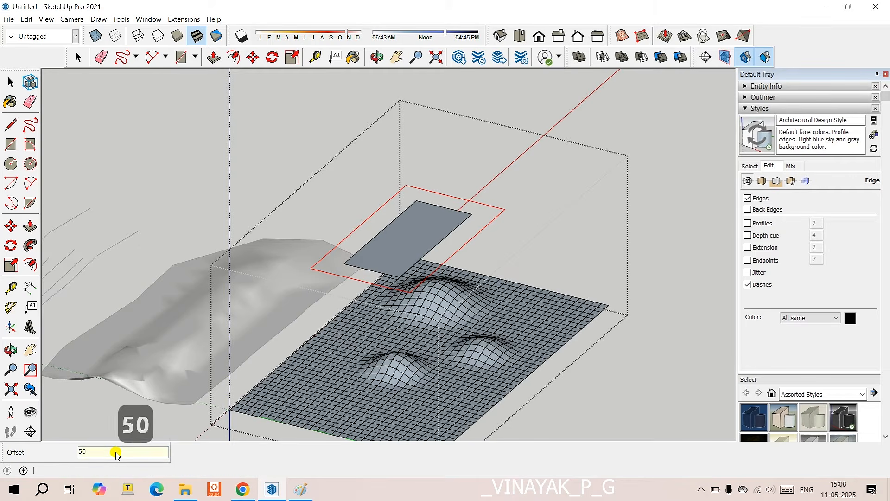
key("Return")
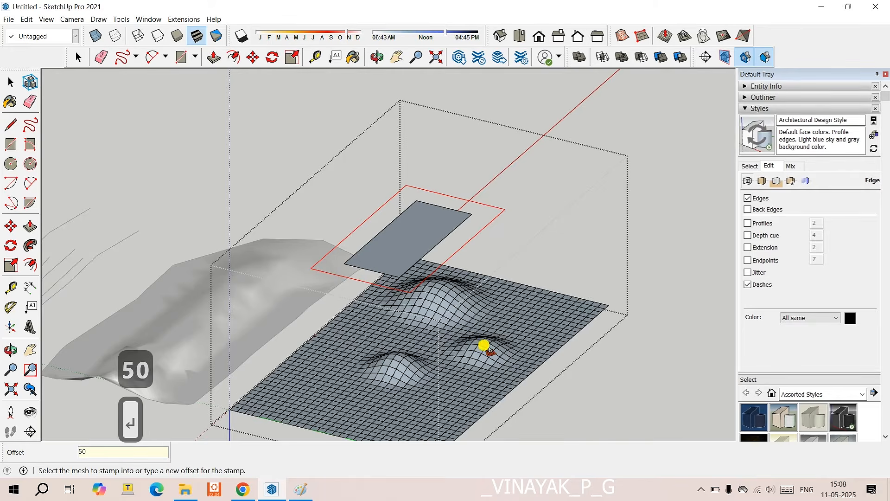
left_click(477, 310)
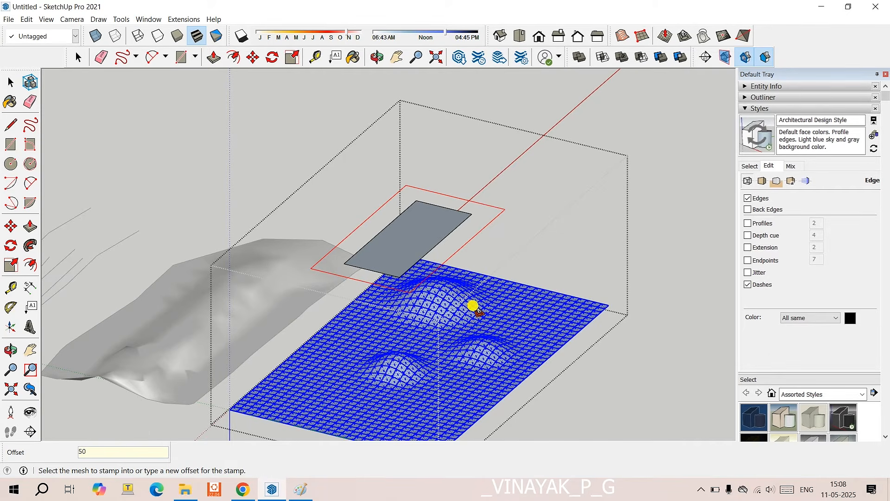
left_click(477, 317)
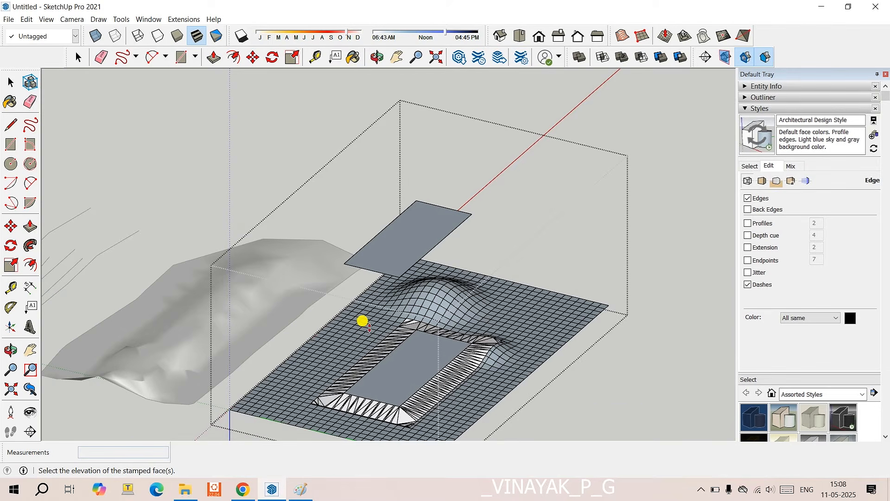
left_click(363, 321)
- Leave the Stamp tool and close the grid group to finish editing it
middle_click_drag(384, 362, 373, 337)
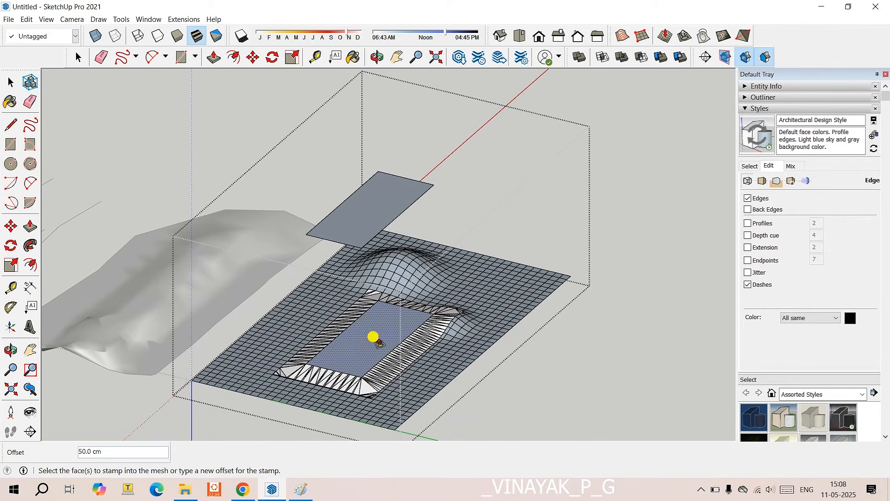
middle_click_drag(423, 322, 402, 321)
left_click(353, 333)
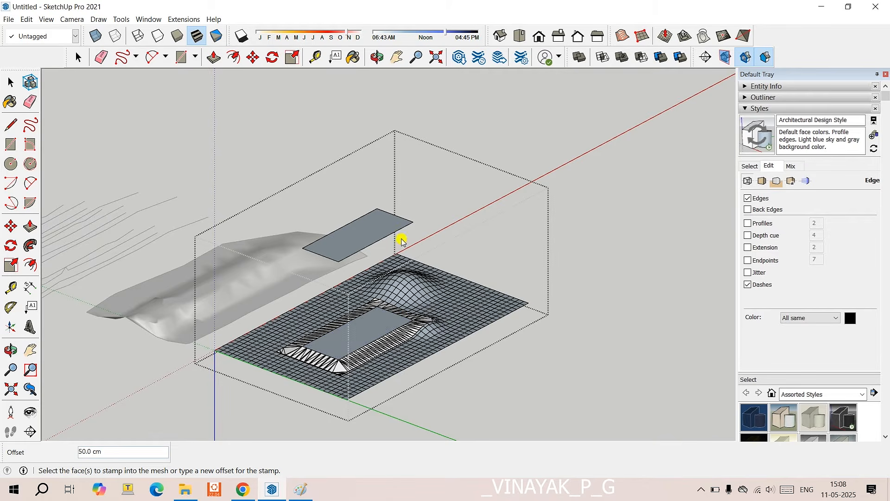
left_click(686, 34)
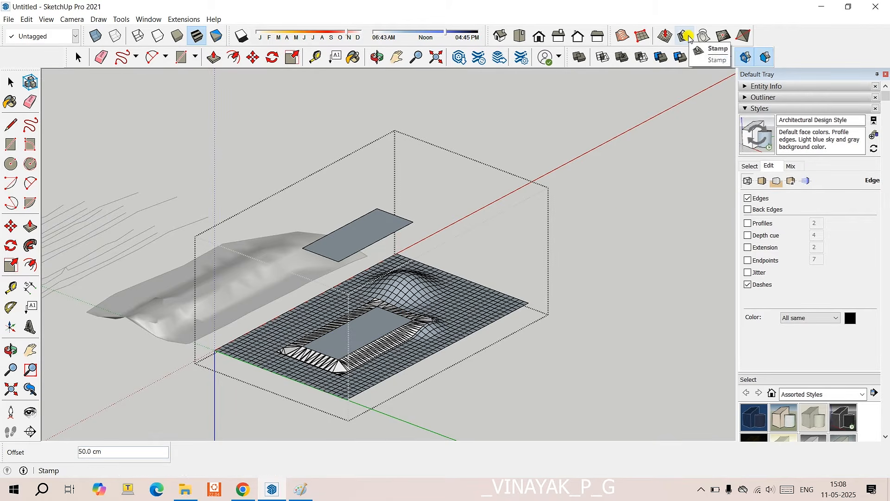
key("Escape")
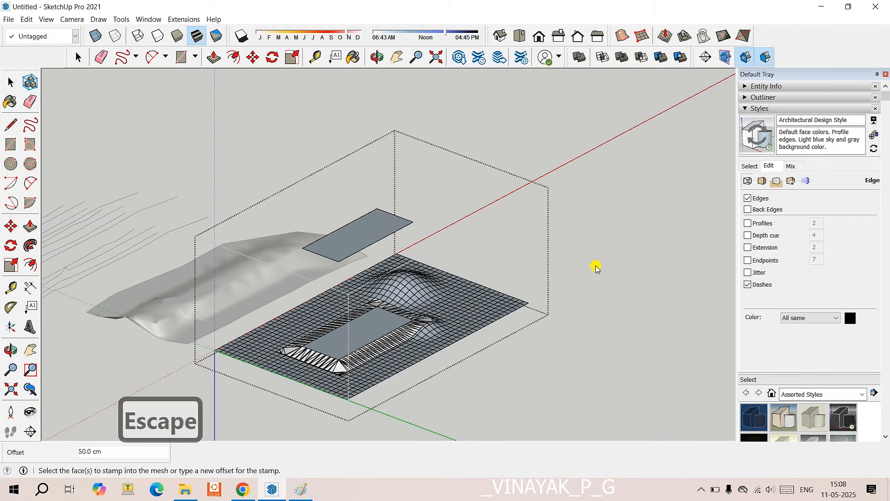
key("space")
scroll(515, 295, "down", 2)
key("space")
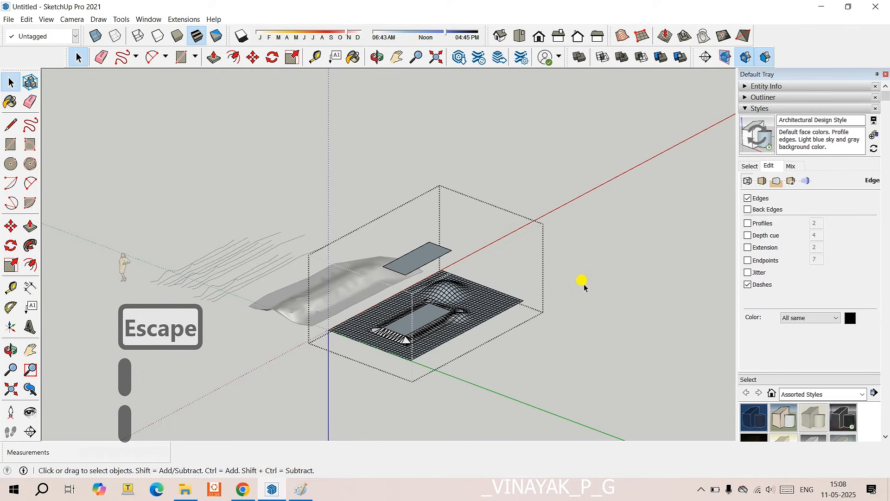
left_click(582, 282)
- Open the smooth terrain group generated from the contours for editing
scroll(449, 292, "up", 5)
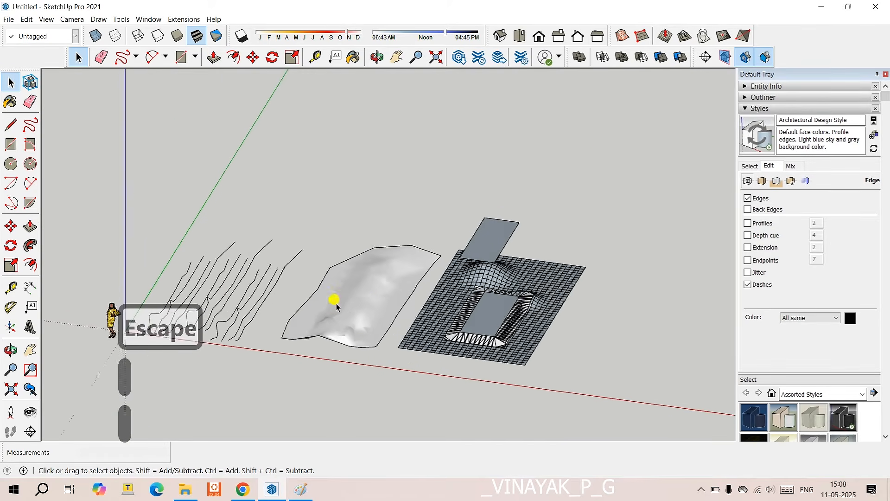
scroll(403, 302, "up", 3)
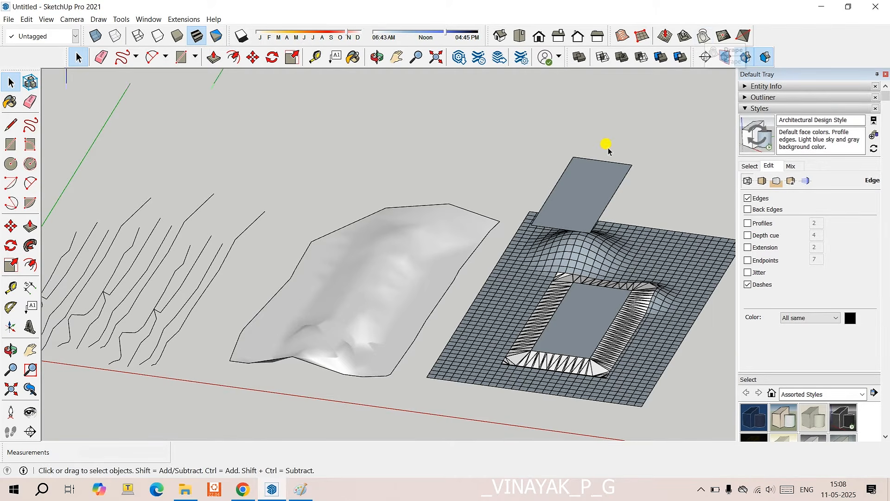
scroll(349, 285, "down", 2)
left_click(360, 281)
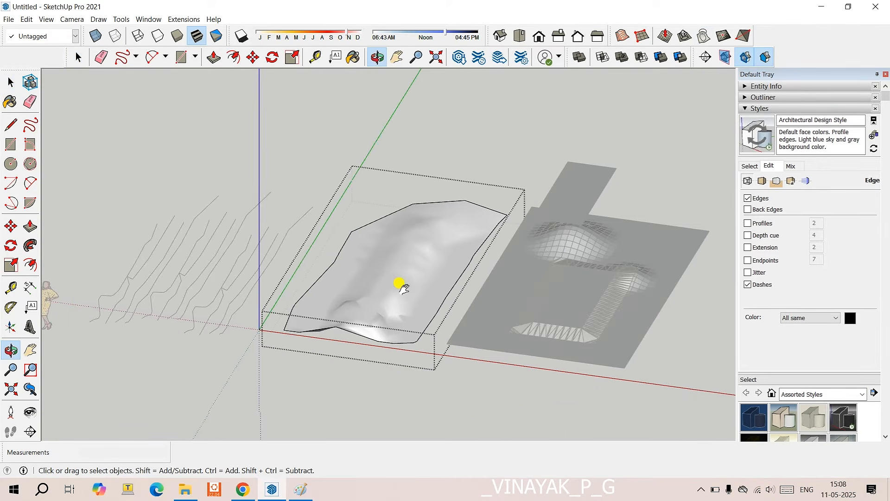
middle_click_drag(397, 282, 269, 162)
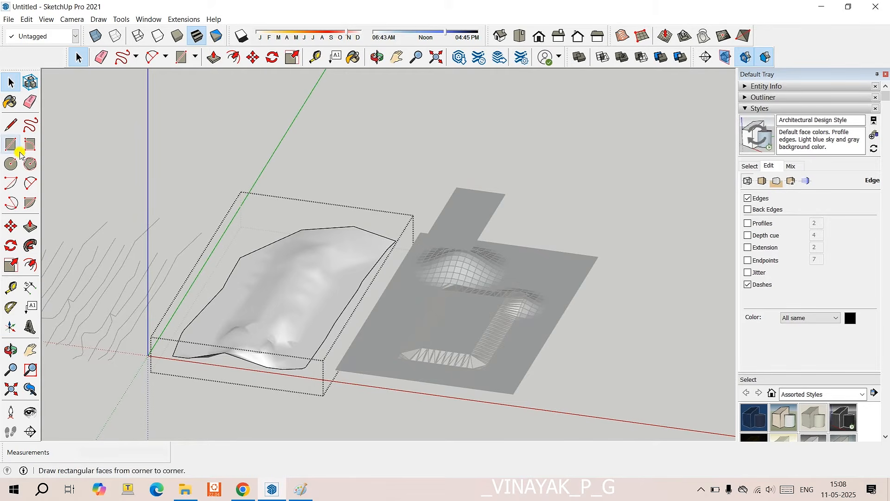
- Draw a narrow rectangle about 34 by 603 cm on the ground behind the contour terrain, inside the open terrain group
left_click(3, 145)
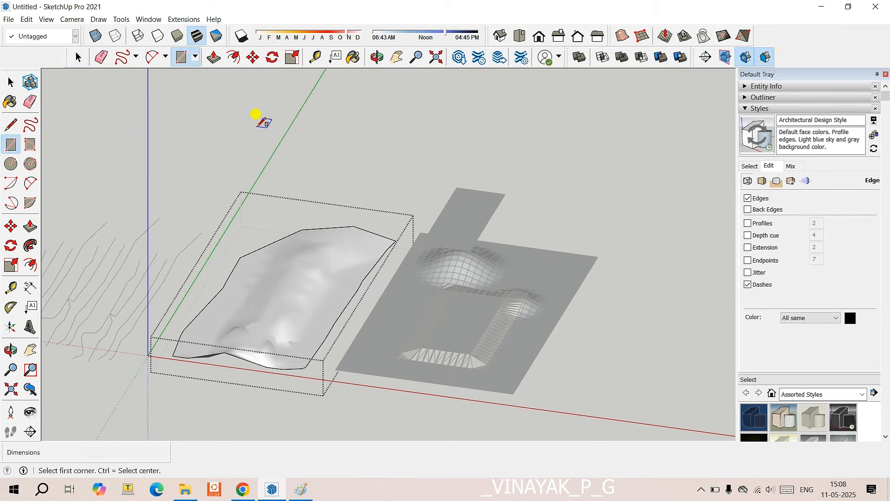
left_click(387, 104)
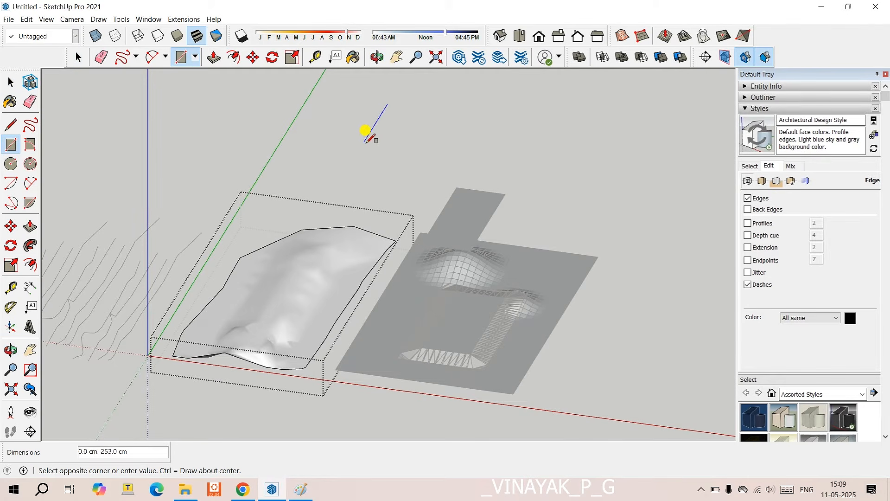
left_click(343, 194)
key("Escape")
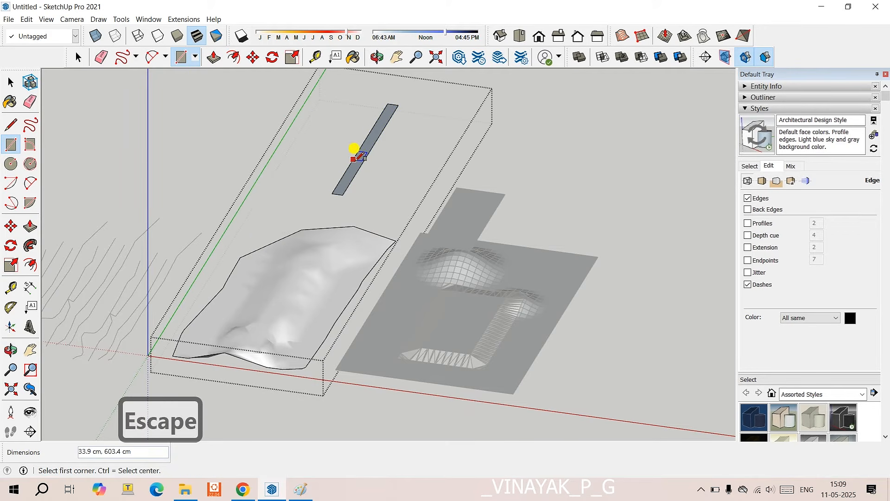
- Move the narrow rectangle from the ground behind the terrain to float directly above the terrain's ridge
type("v")
key("space")
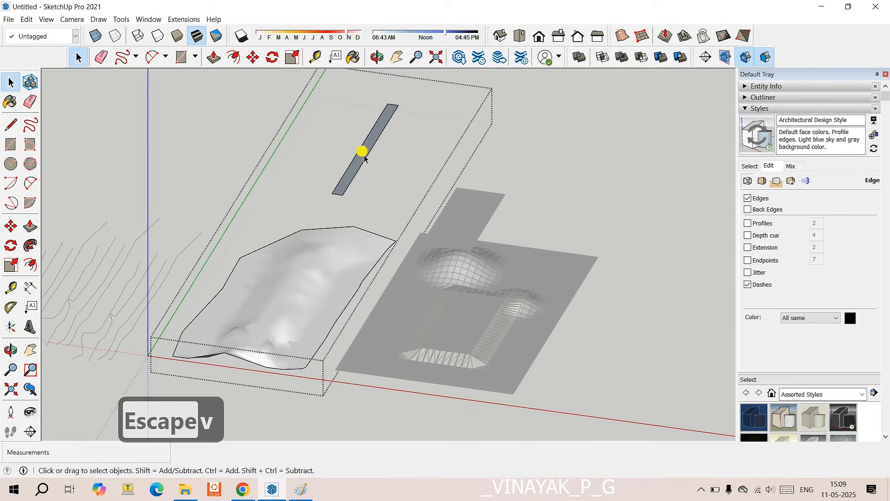
left_click(364, 158)
key("m")
left_click(367, 157)
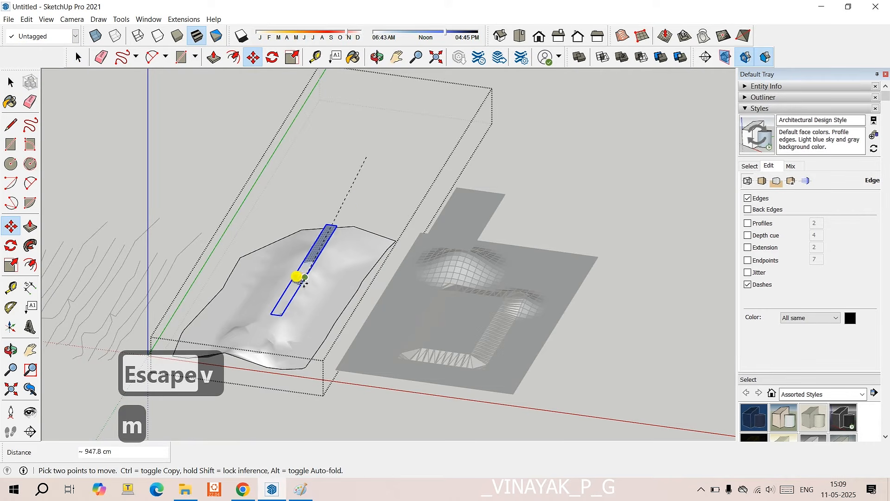
middle_click_drag(291, 291, 179, 241)
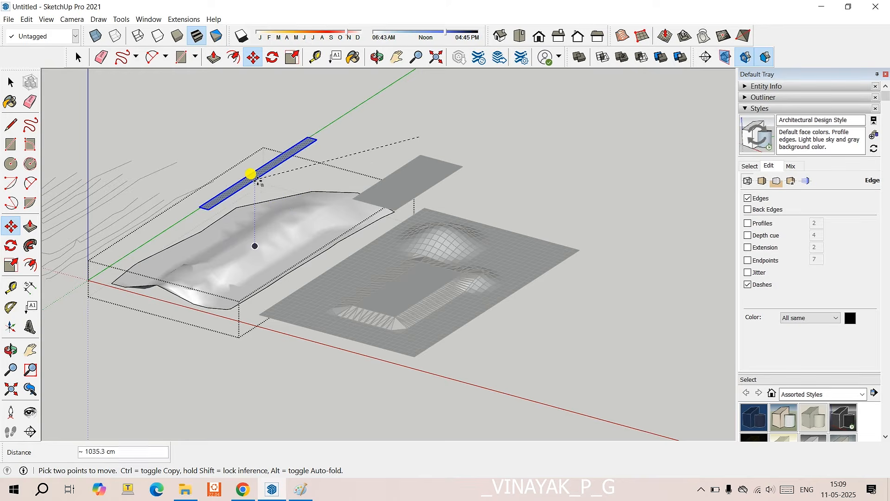
left_click(257, 173)
middle_click_drag(285, 206, 198, 208)
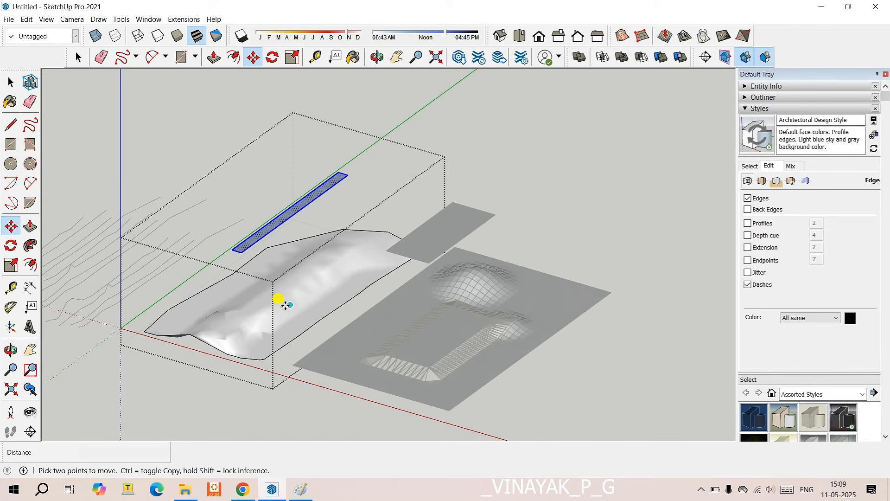
- Drape the floating narrow rectangle's outline onto the contour terrain surface below it
left_click(702, 36)
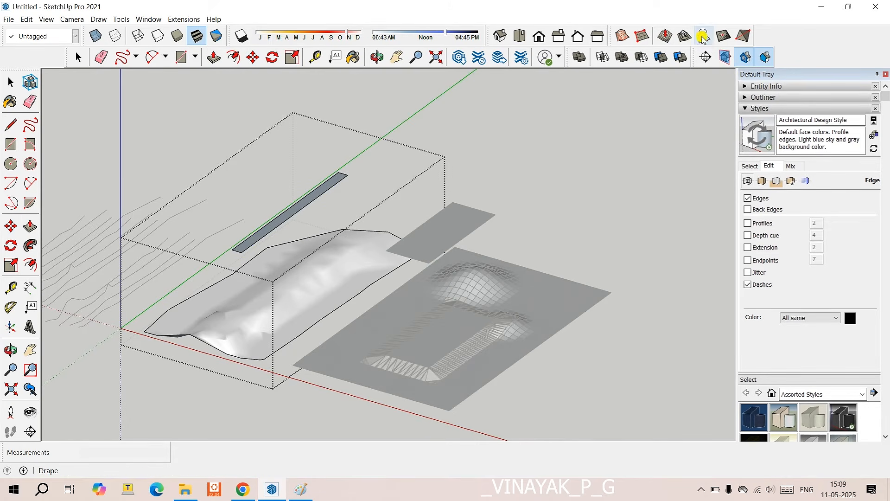
left_click(324, 282)
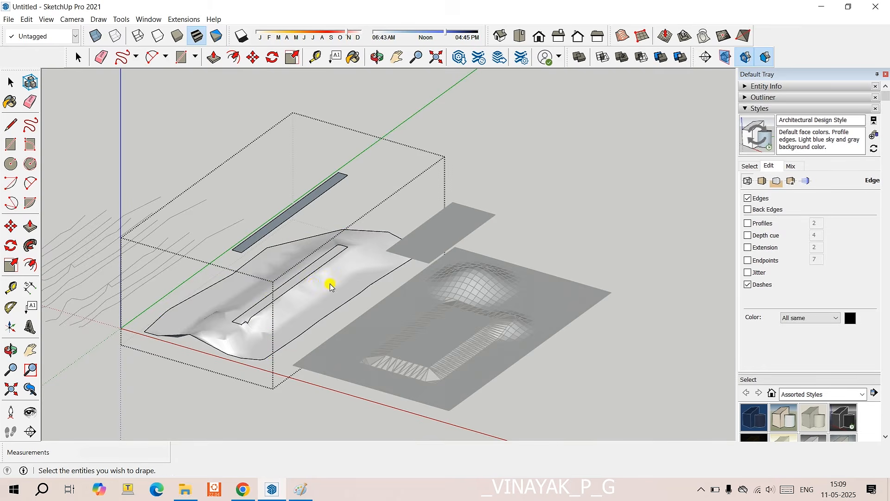
middle_click_drag(329, 280, 363, 274)
scroll(264, 253, "up", 3)
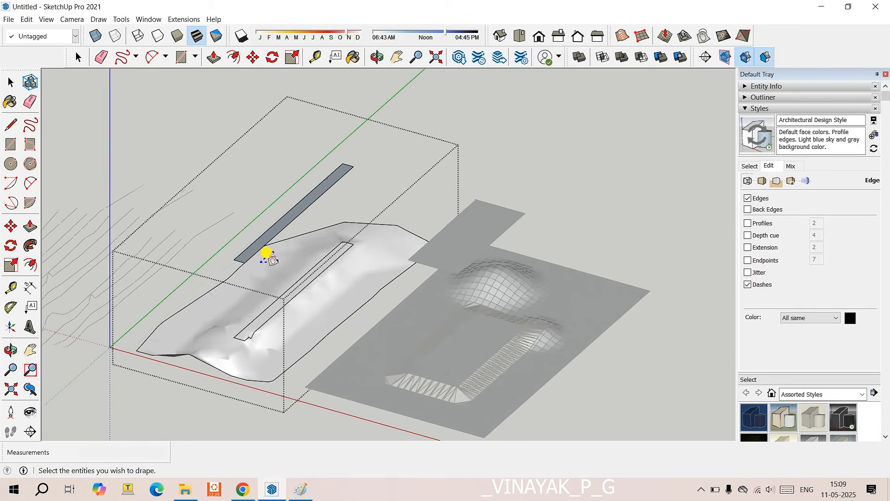
scroll(284, 229, "up", 2)
middle_click_drag(287, 327, 259, 299)
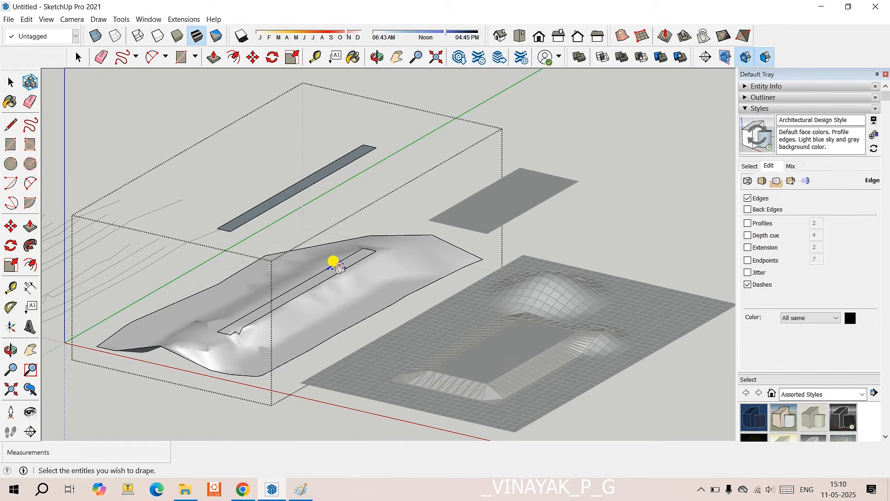
- Paint the draped strip on the terrain with the Blacktop New material from Asphalt and Concrete
key("space")
left_click(299, 300)
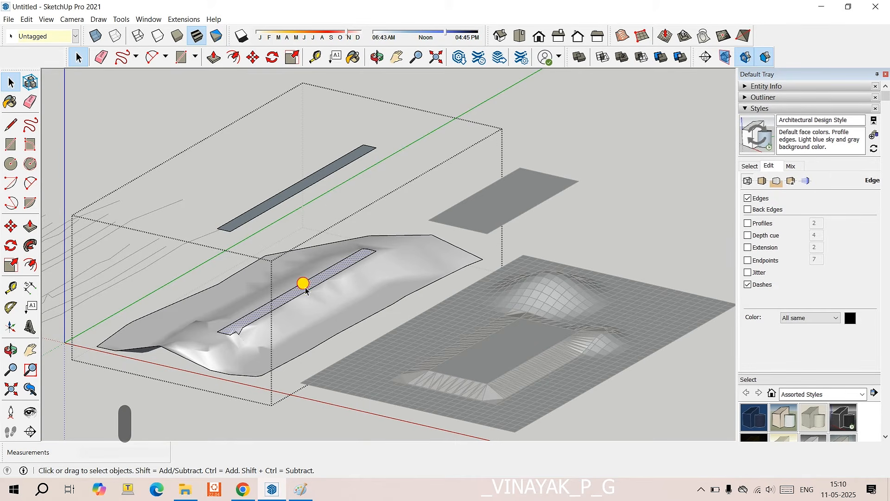
double_click(304, 285)
left_click(744, 108)
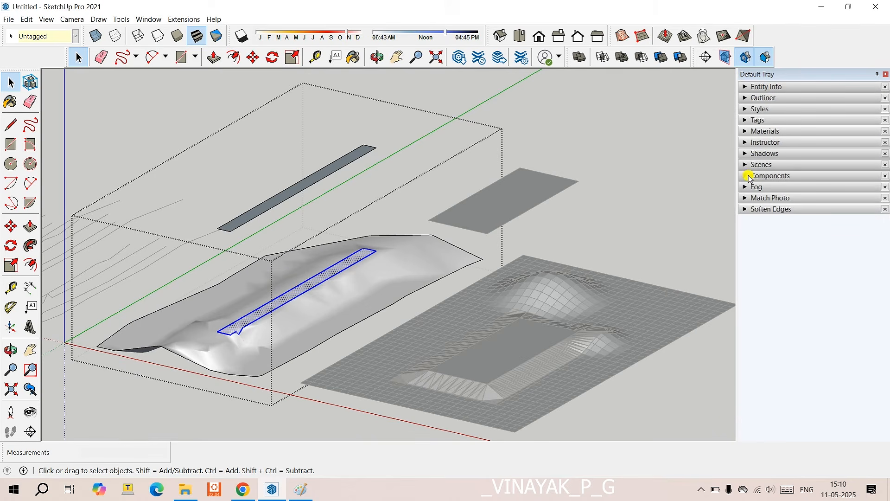
left_click(764, 130)
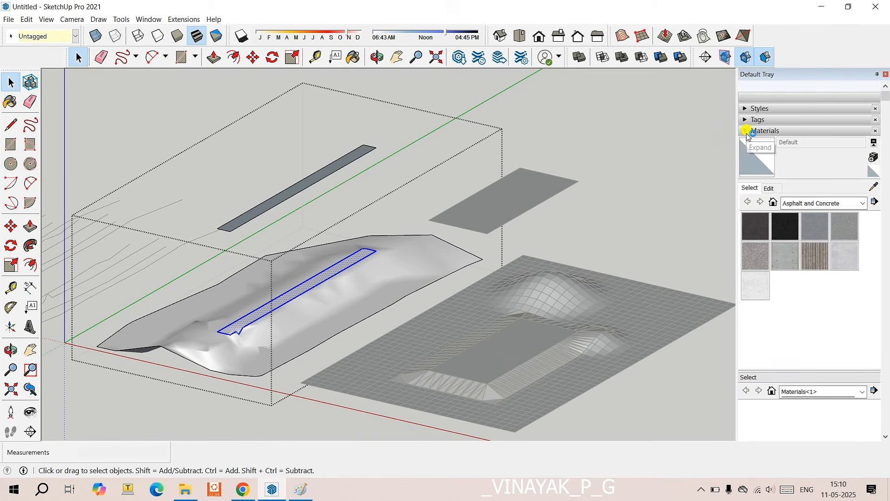
left_click(781, 227)
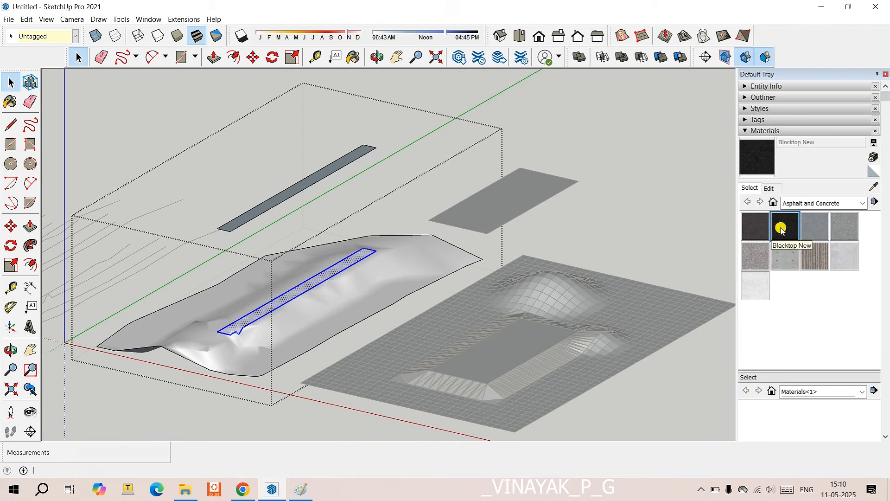
left_click(325, 269)
mouse_move(325, 269)
middle_mouse_down()
mouse_move(345, 318)
mouse_move(374, 280)
middle_mouse_up()
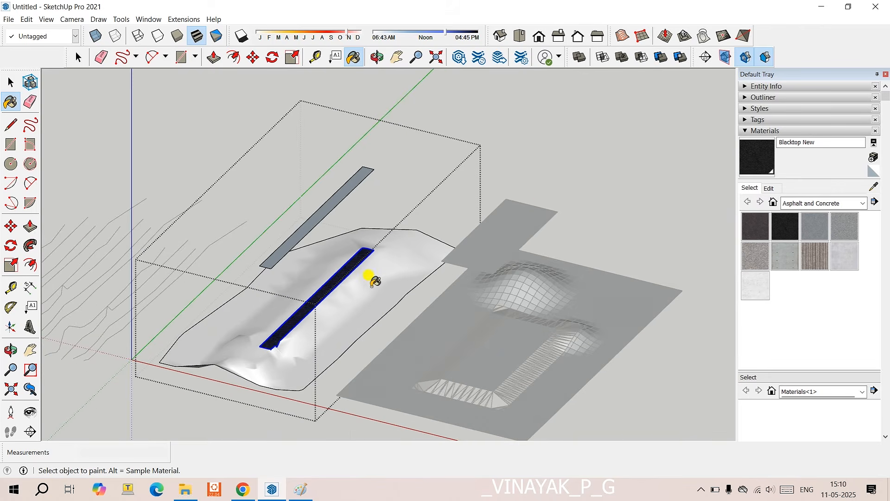
- Leave the Paint Bucket tool and close the contour terrain group to finish editing it
key("Escape")
key("Escape")
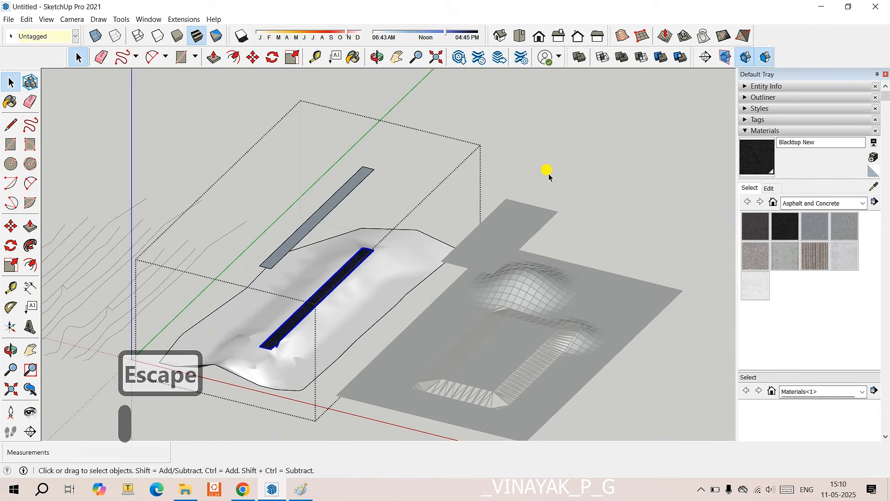
scroll(547, 166, "down", 3)
key("Escape")
left_click(588, 168)
scroll(588, 165, "up", 3)
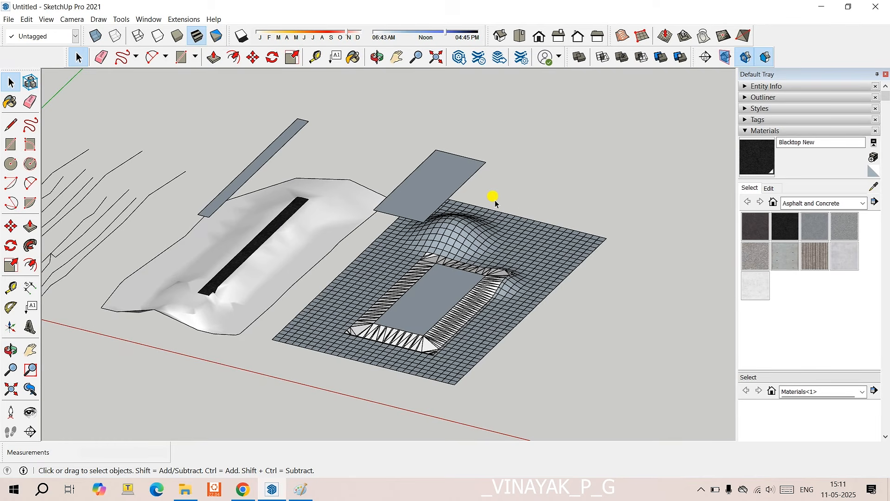
- Open the grid group for editing and add detail to a block of flat faces beside the large hill
double_click(480, 233)
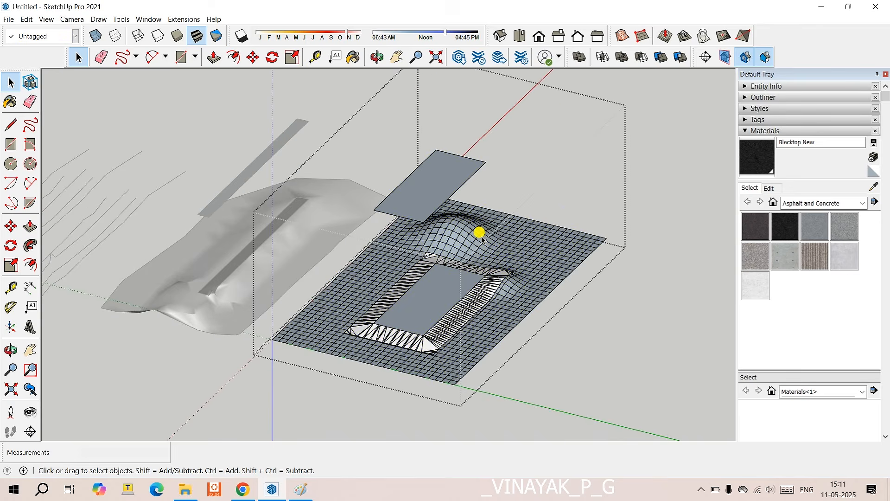
scroll(506, 257, "up", 2)
middle_click_drag(503, 287, 401, 287)
scroll(514, 240, "up", 4)
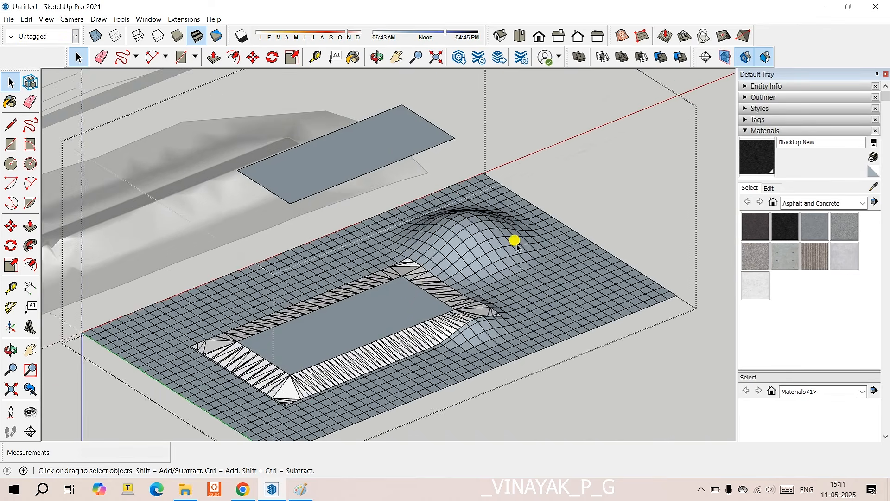
middle_click_drag(478, 229, 415, 235)
middle_click_drag(484, 320, 505, 346)
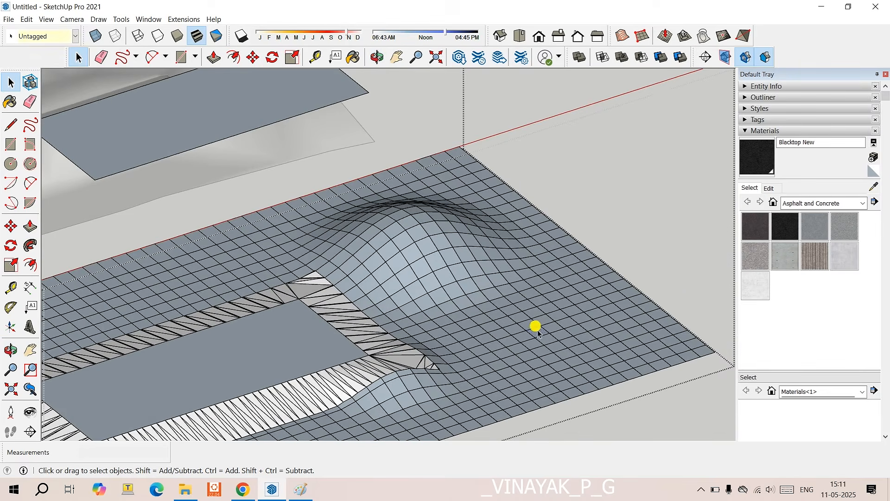
scroll(537, 327, "up", 3)
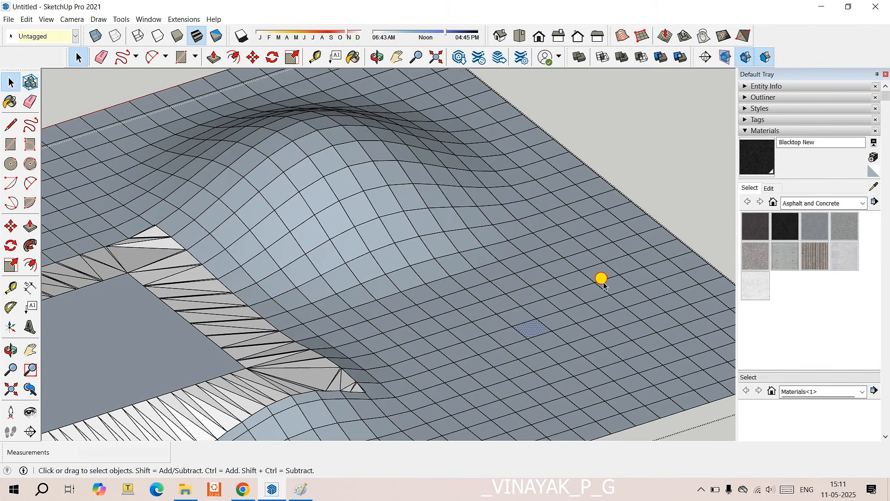
left_click_drag(601, 278, 455, 366)
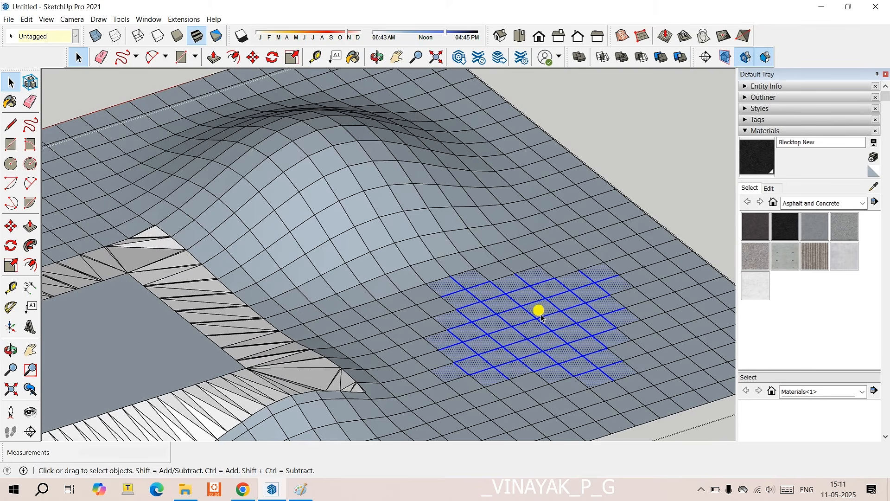
left_click(721, 36)
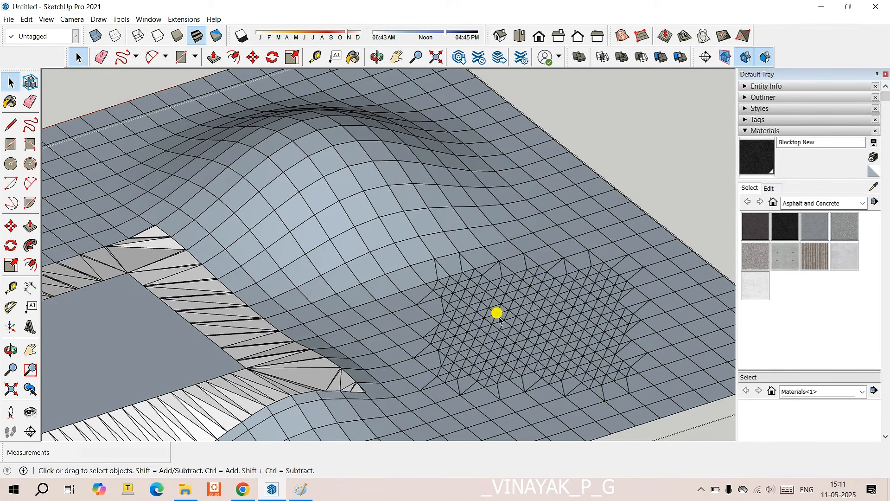
- Smoove the refined patch of the grid upward by about 51 cm with a 150 cm radius
scroll(480, 306, "down", 2)
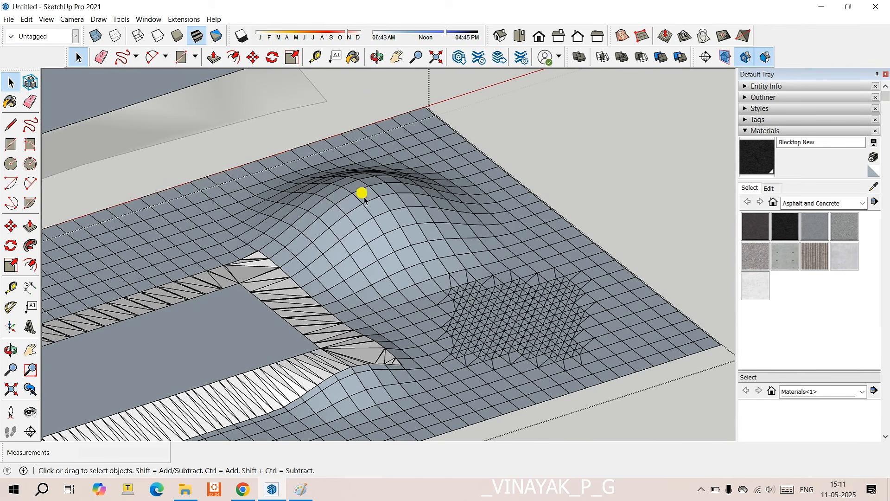
left_click(662, 39)
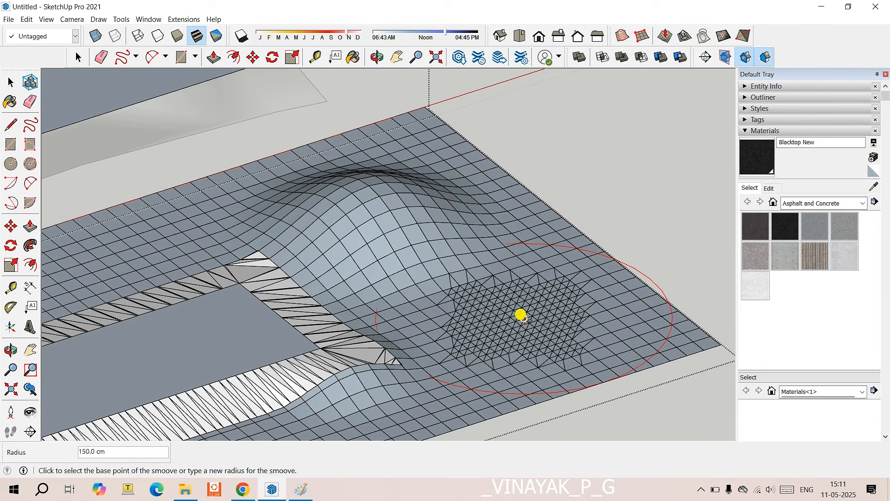
left_click(521, 316)
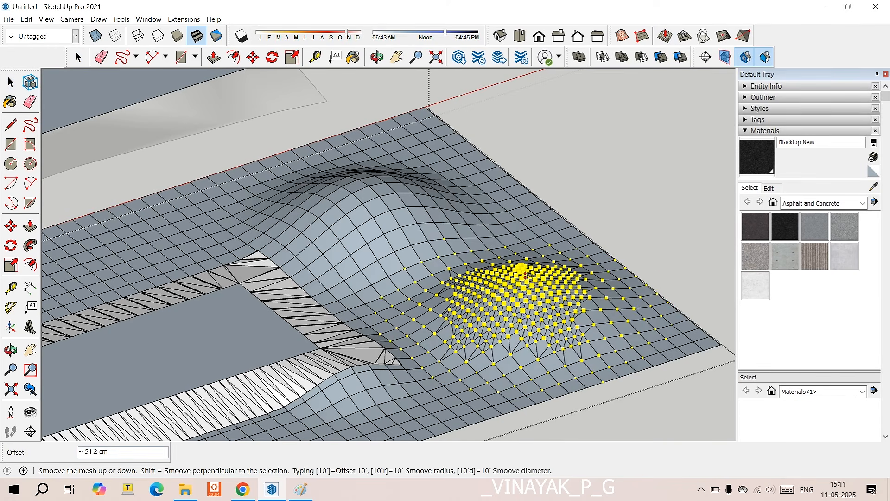
left_click(521, 268)
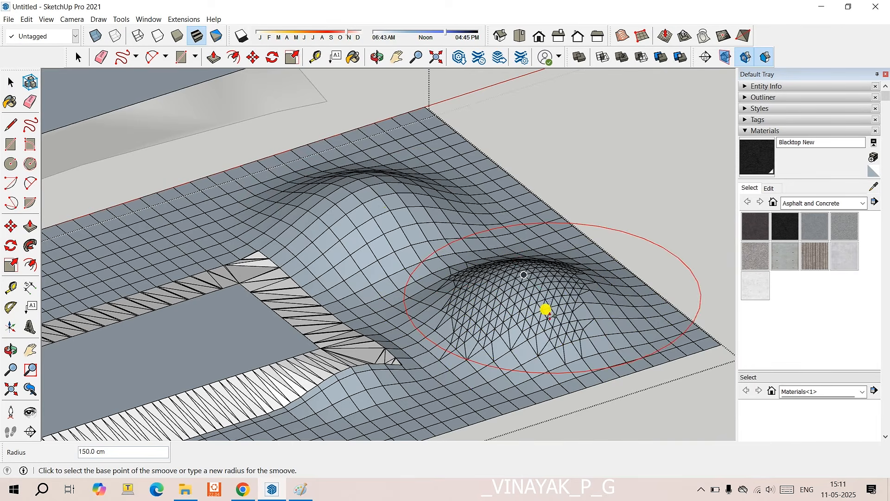
middle_click_drag(545, 310, 538, 234)
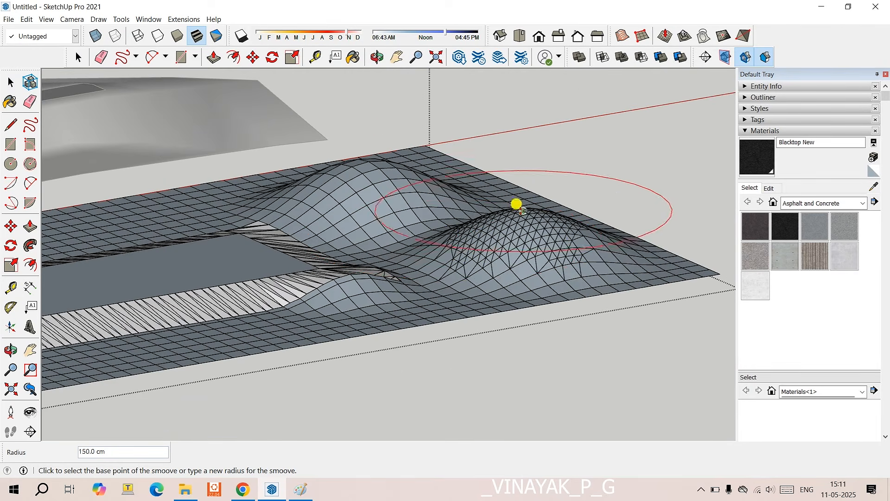
scroll(446, 291, "up", 3)
scroll(565, 282, "up", 3)
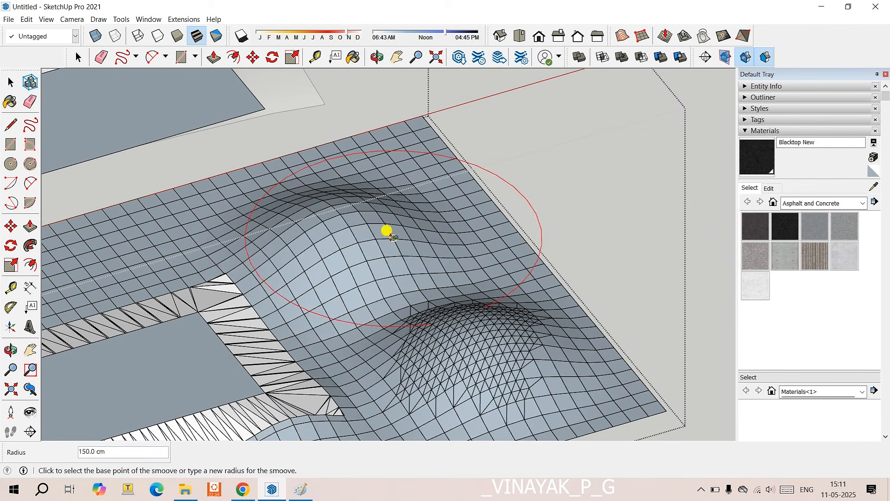
key("Escape")
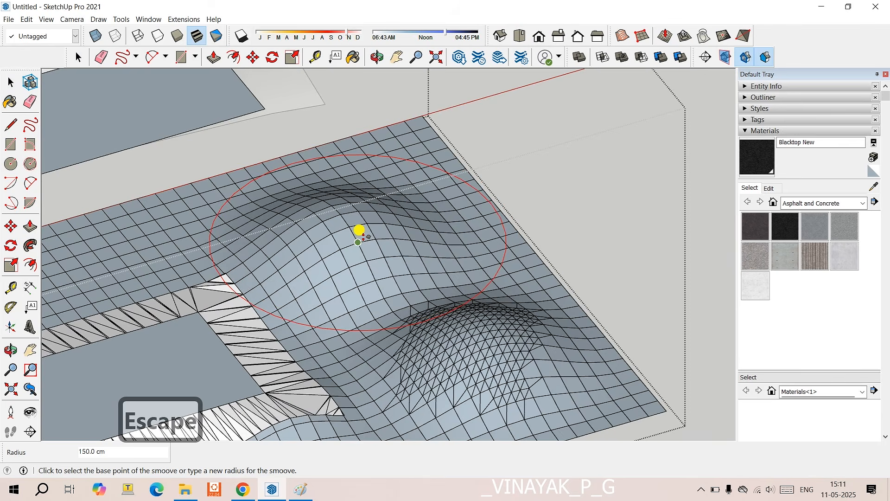
- Add detail to one face near the large hill's peak and to another face farther down its slope
key("space")
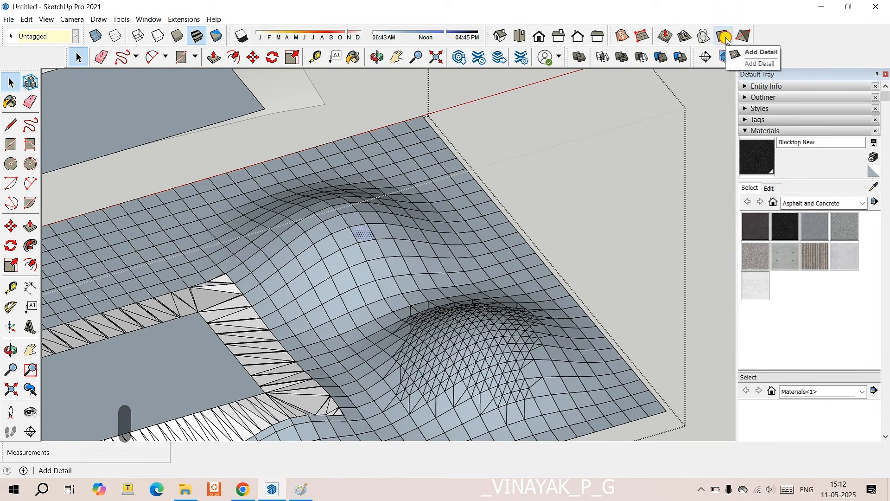
left_click(746, 57)
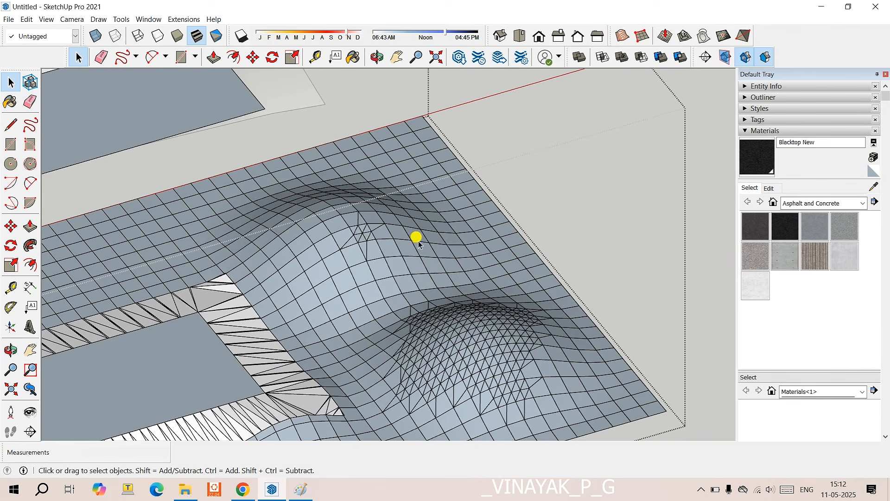
middle_click_drag(357, 255, 446, 251)
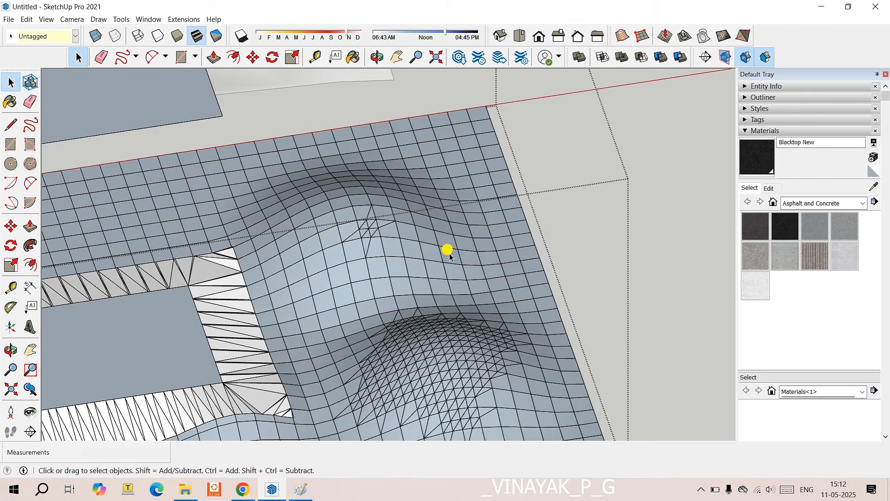
left_click(435, 258)
left_click(721, 37)
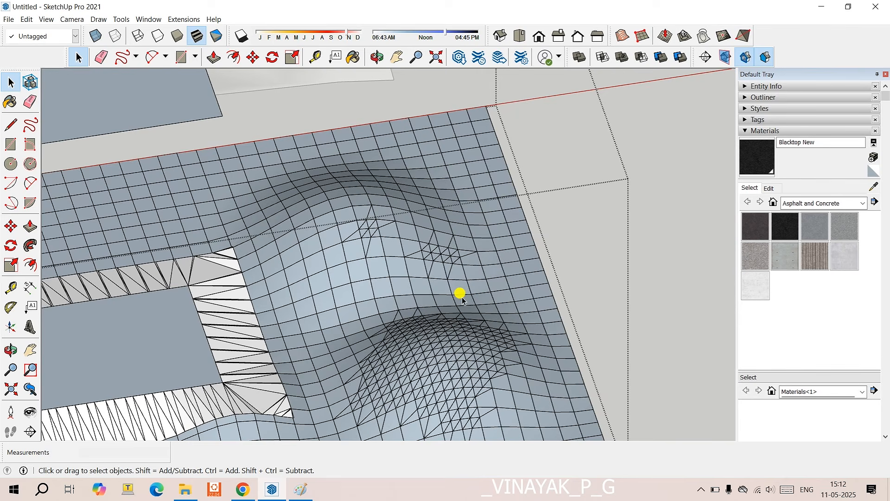
- Turn on the display of hidden geometry to show the diagonal edges of the grid mesh
middle_click_drag(460, 294, 479, 260)
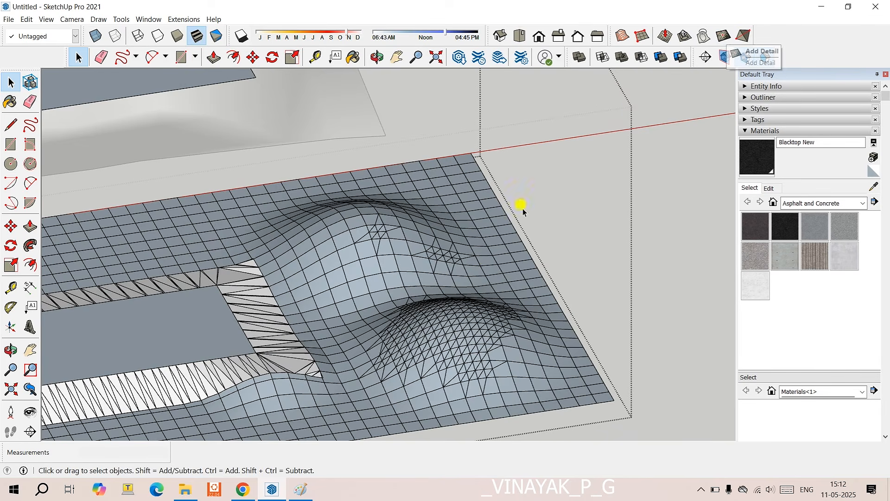
scroll(507, 218, "up", 3)
scroll(417, 346, "up", 5)
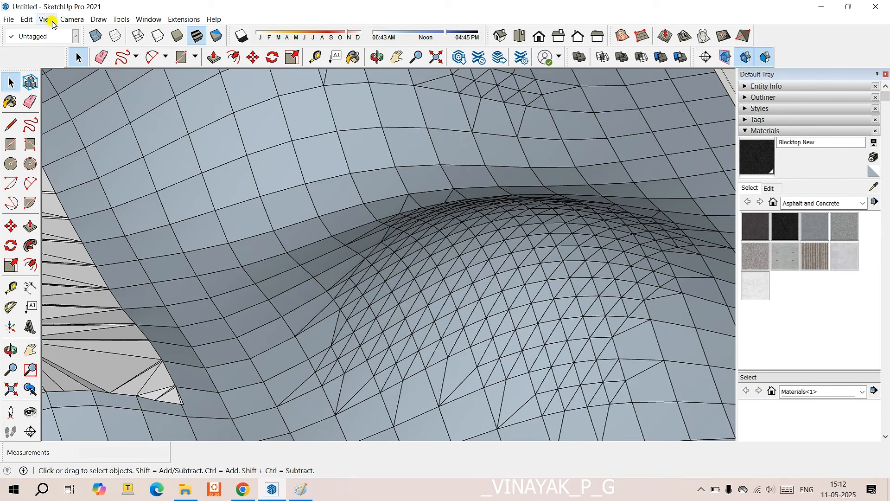
left_click(48, 20)
left_click(57, 58)
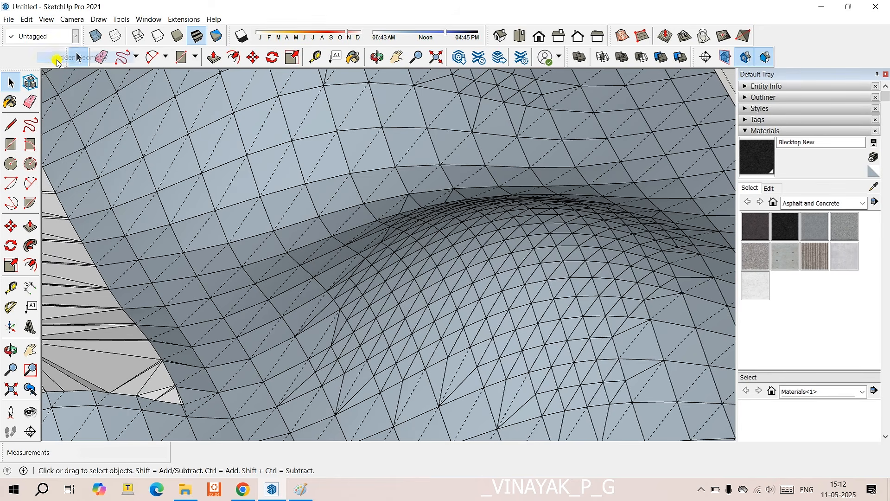
- Use Flip Edge to flip a diagonal edge of the mesh near the grid's outer border, beside the large hill
scroll(287, 213, "up", 1)
middle_click_drag(297, 221, 355, 225)
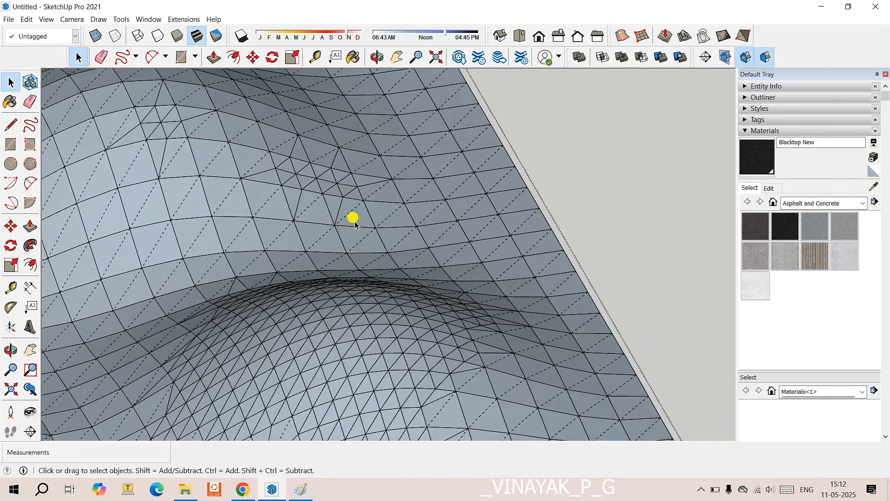
scroll(362, 218, "up", 3)
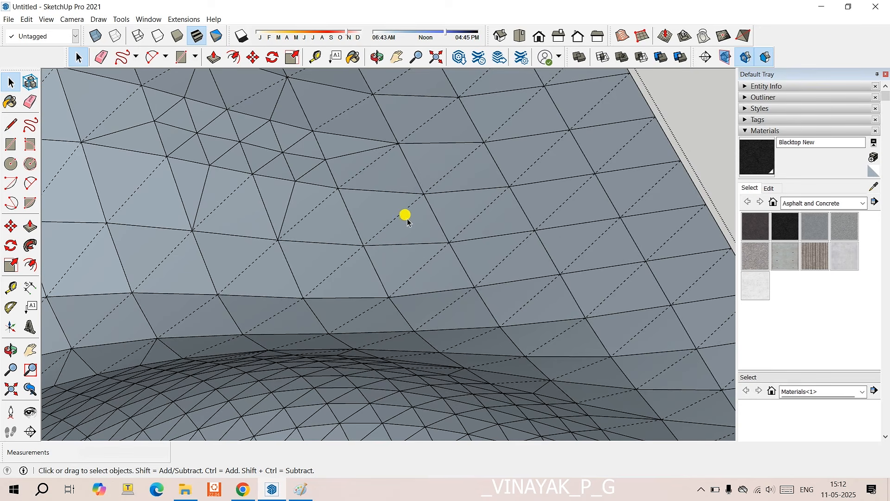
left_click(744, 41)
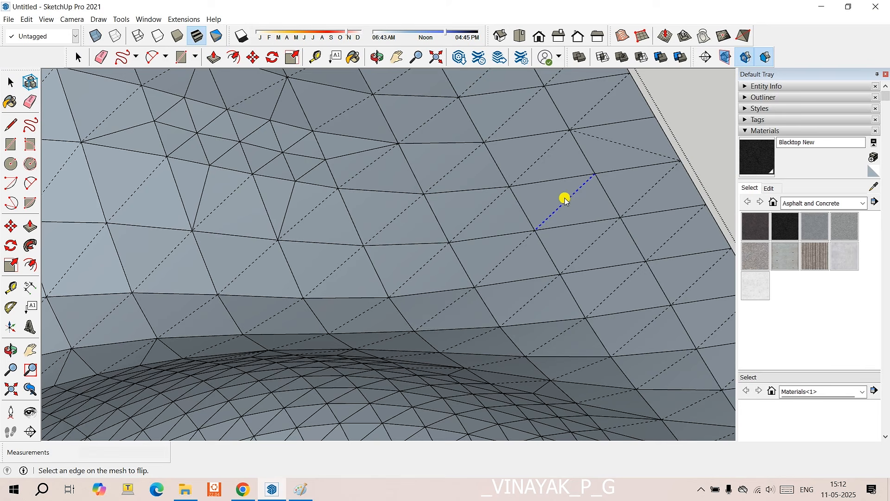
scroll(546, 211, "down", 5)
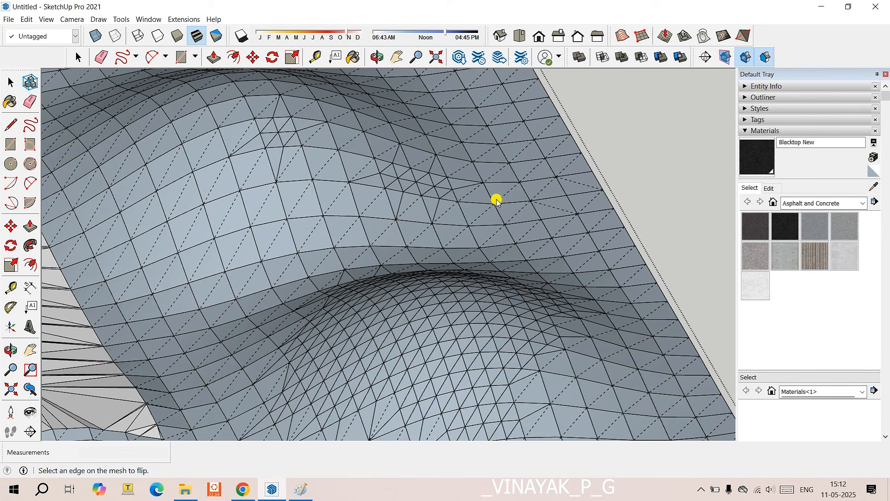
scroll(553, 197, "up", 1)
scroll(553, 197, "up", 1)
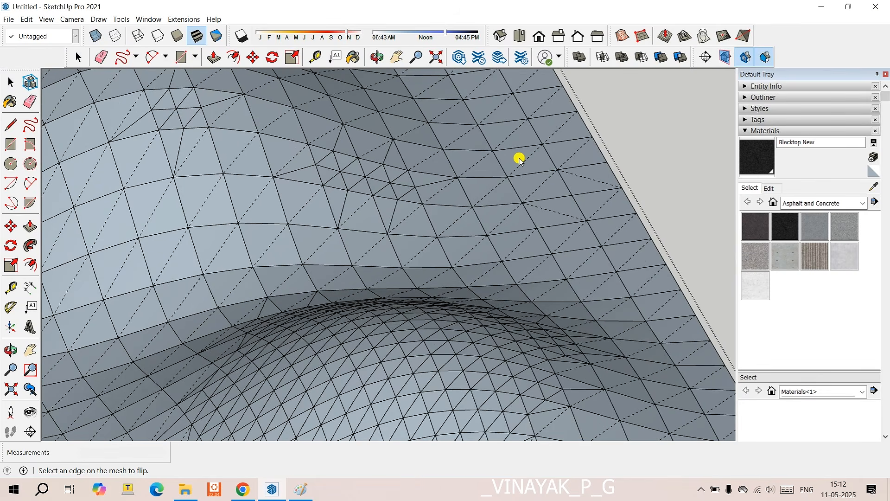
left_click(740, 42)
- Examine the grid terrain from a lower and wider viewpoint, including the smooved hills and the stamped platform
scroll(541, 159, "down", 5)
middle_click_drag(541, 159, 566, 162)
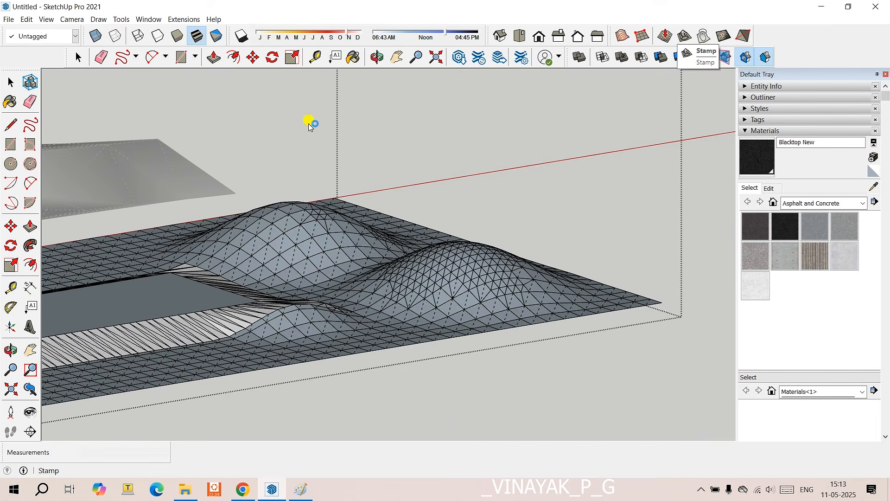
scroll(163, 323, "down", 1)
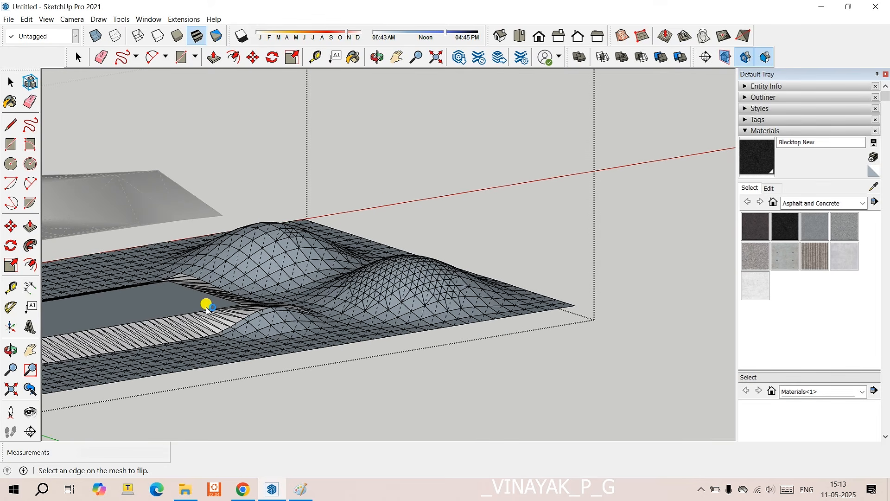
middle_click_drag(204, 305, 174, 341)
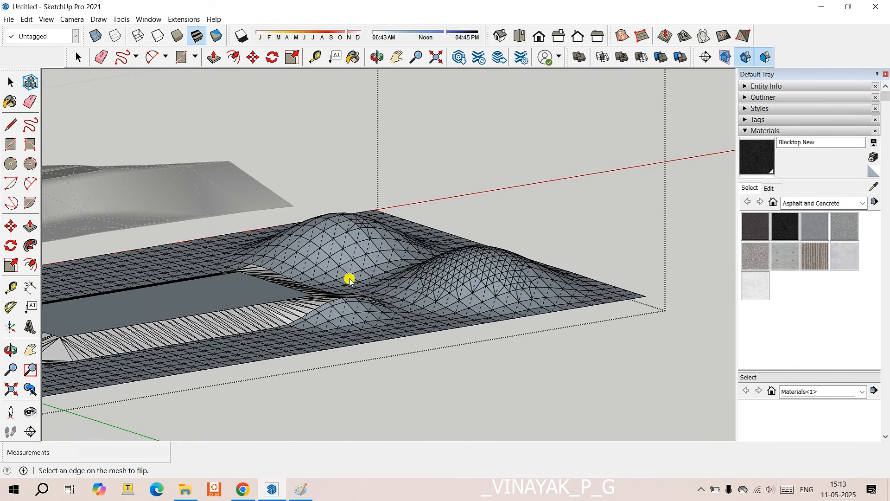
middle_click_drag(350, 278, 347, 244)
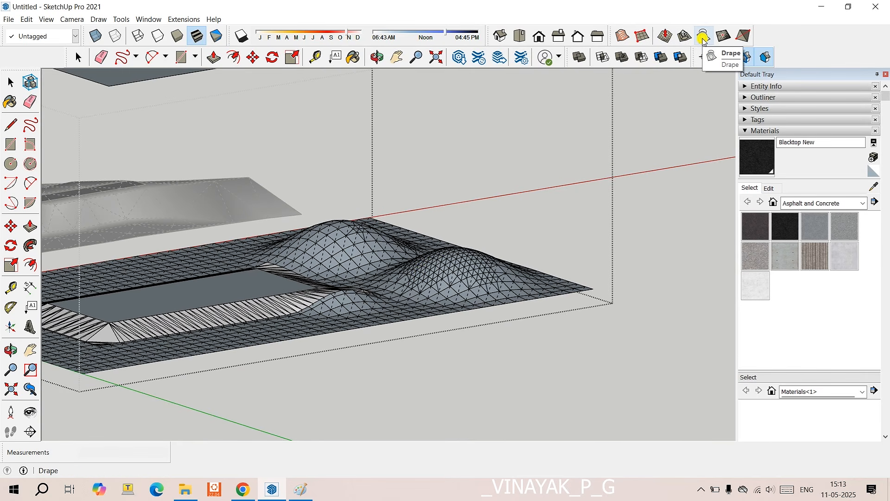
middle_click_drag(251, 269, 304, 266)
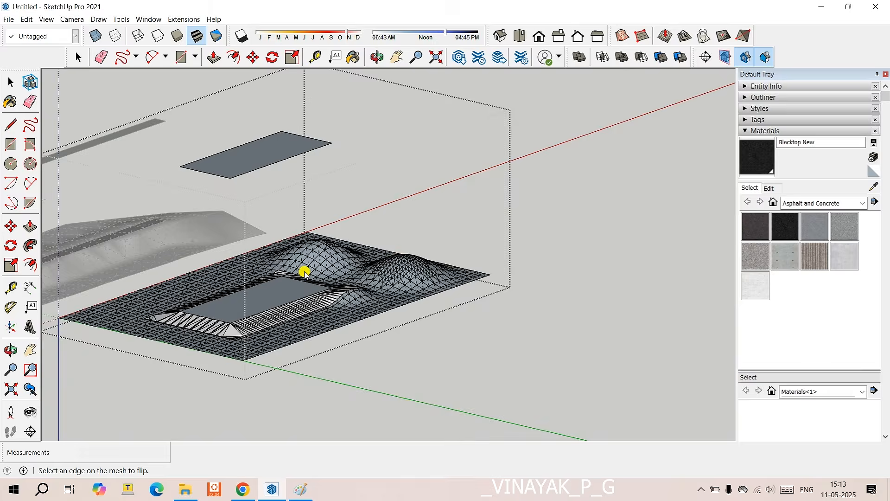